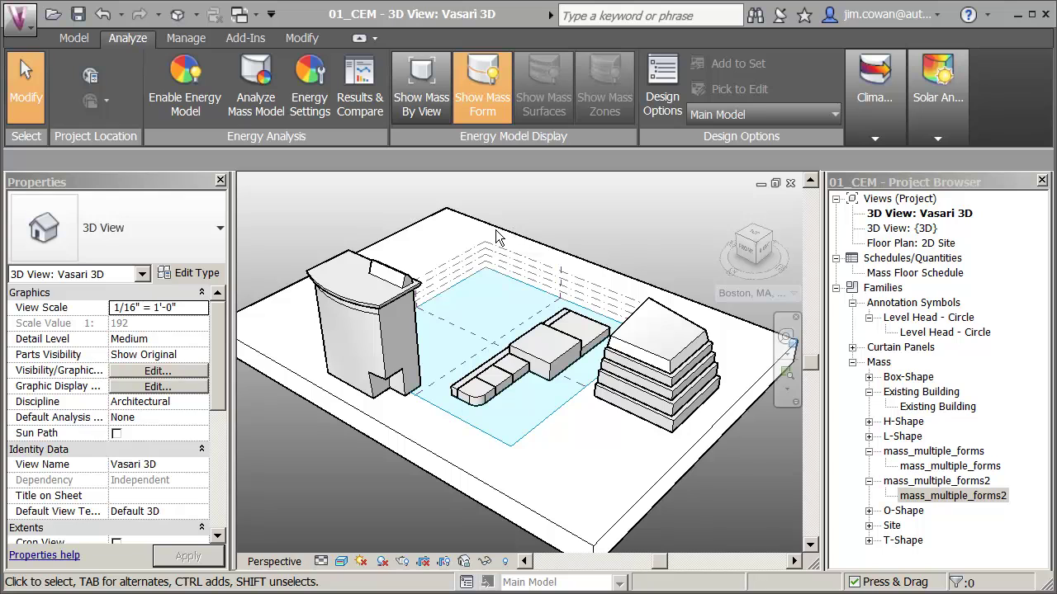
# Select and deselect the site mass, then toggle between the modelling and energy analysis tools.
pyautogui.click(376, 433)
pyautogui.click(360, 456)
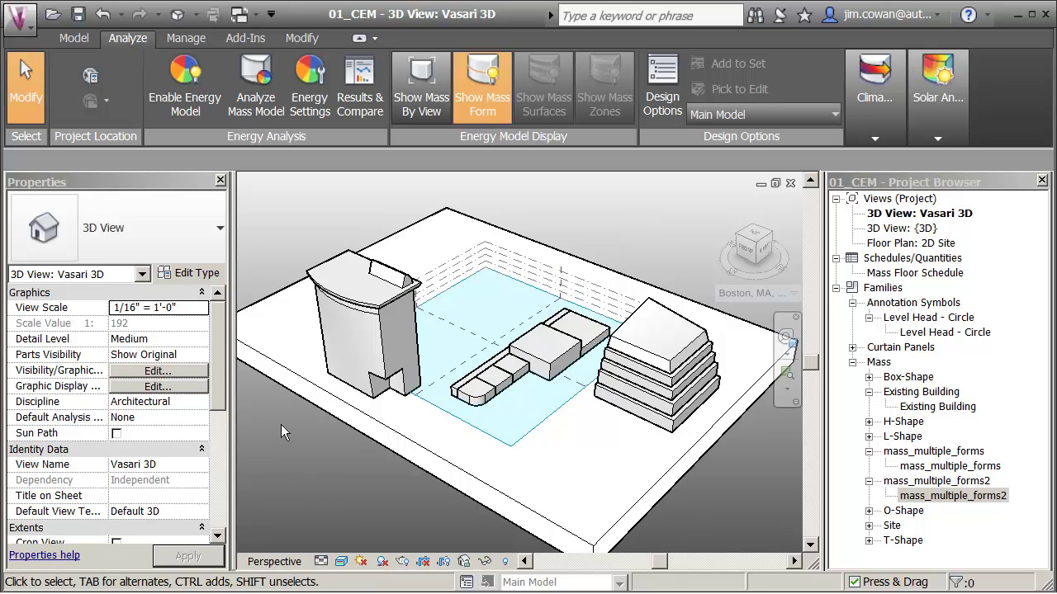
pyautogui.click(73, 38)
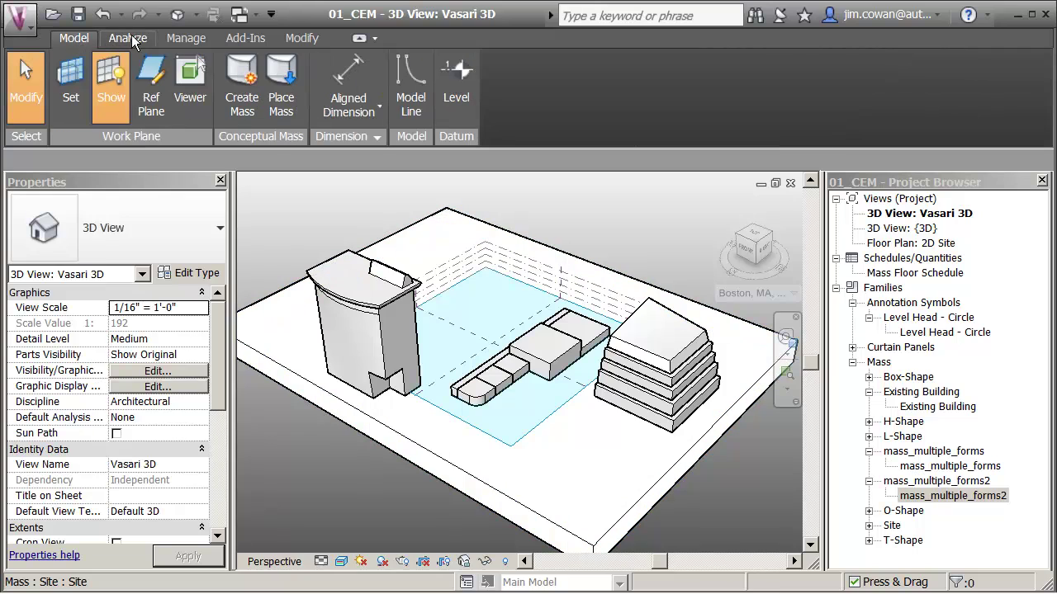
pyautogui.click(128, 38)
pyautogui.click(87, 38)
pyautogui.click(124, 40)
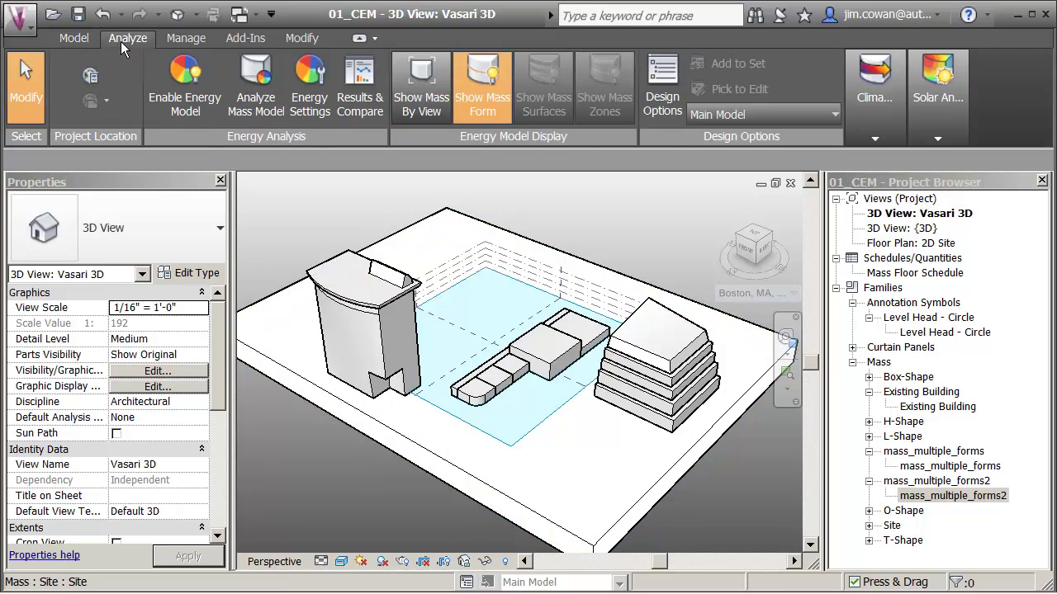
# Look up weather stations for San Francisco, CA, USA in the location settings.
pyautogui.click(92, 75)
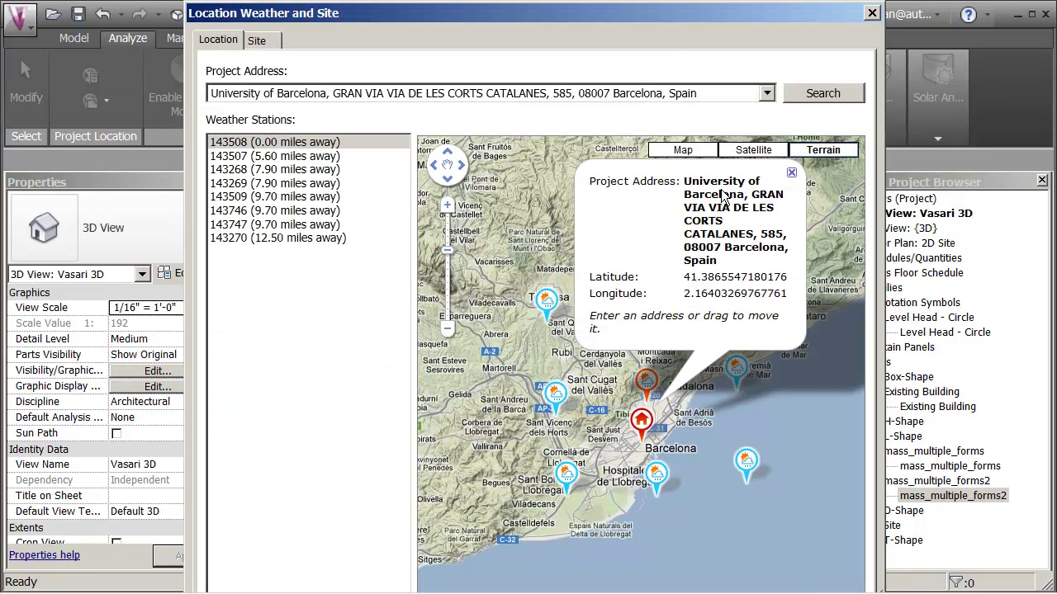
pyautogui.click(767, 94)
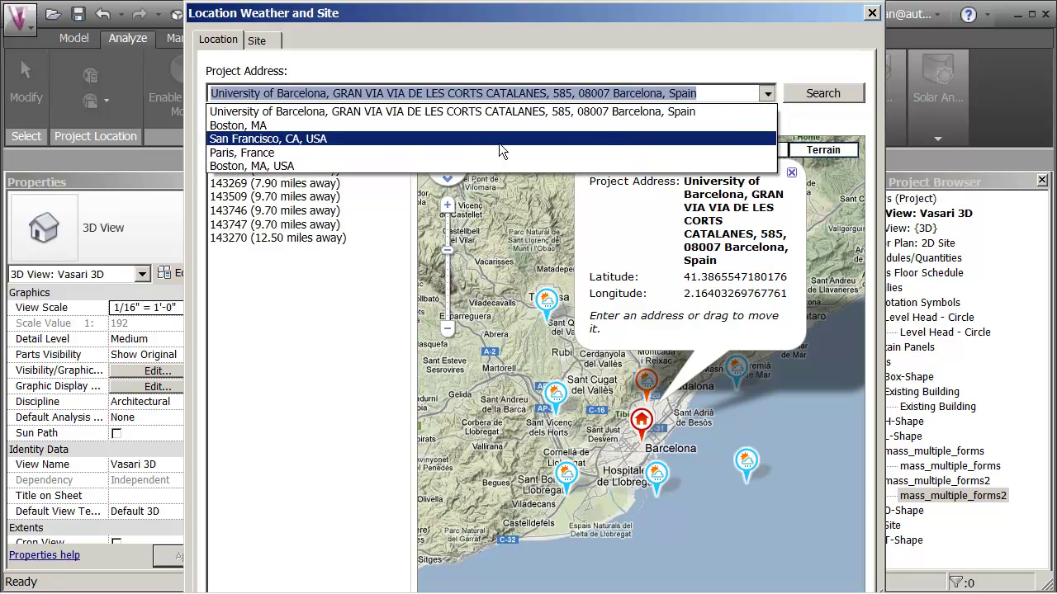
pyautogui.click(259, 140)
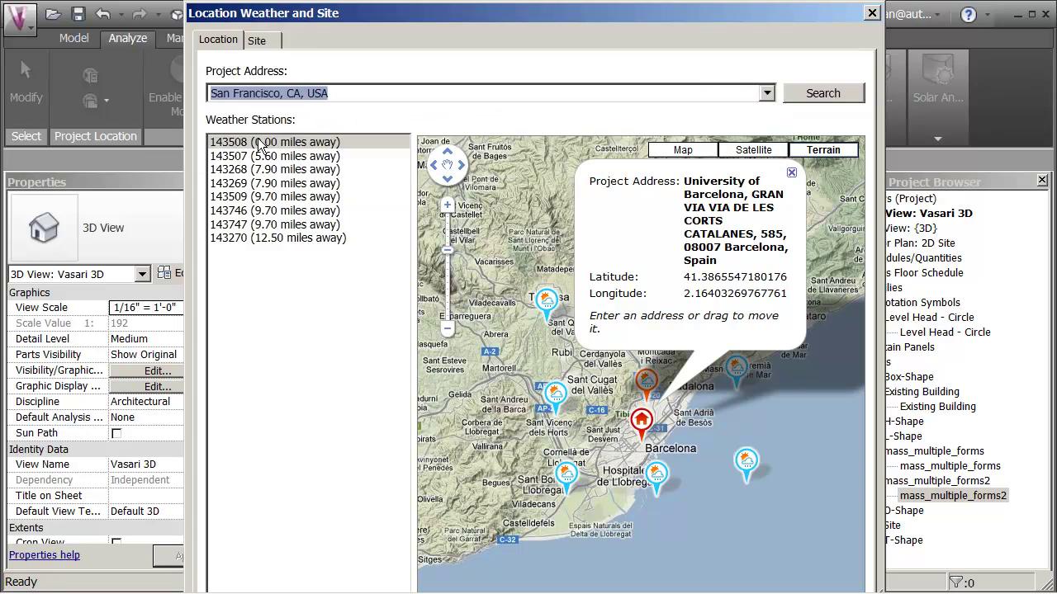
pyautogui.click(829, 94)
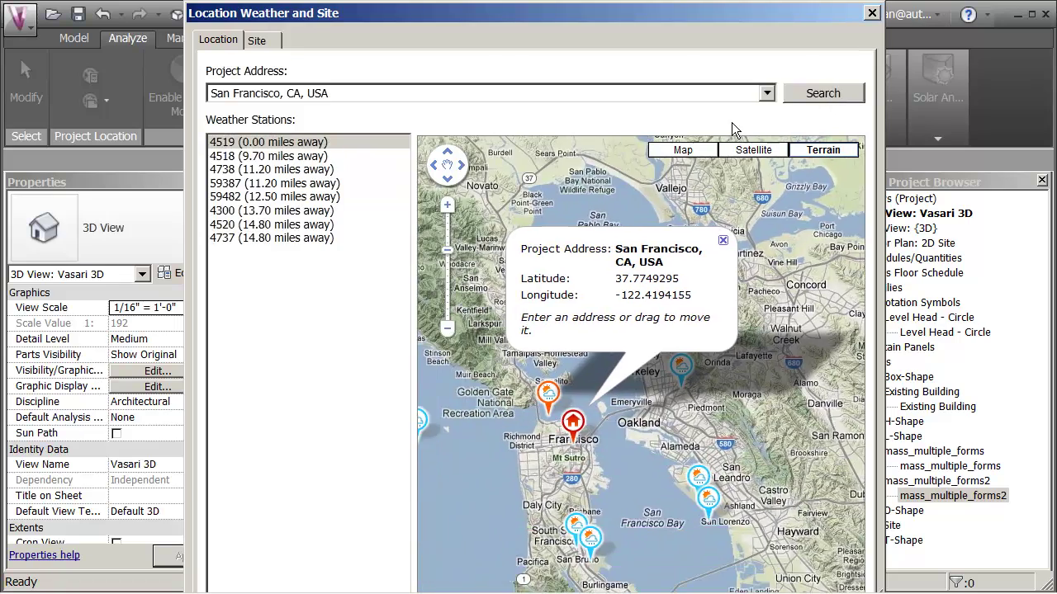
pyautogui.moveTo(590, 410); pyautogui.dragTo(671, 416)
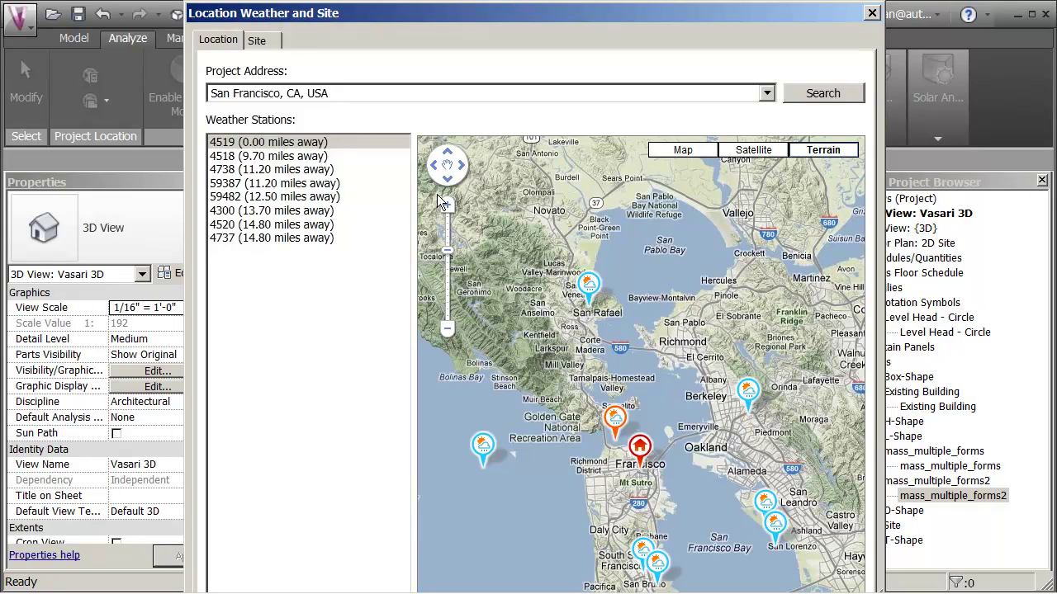
# Set the address back to the University of Barcelona and look up its weather stations.
pyautogui.click(767, 93)
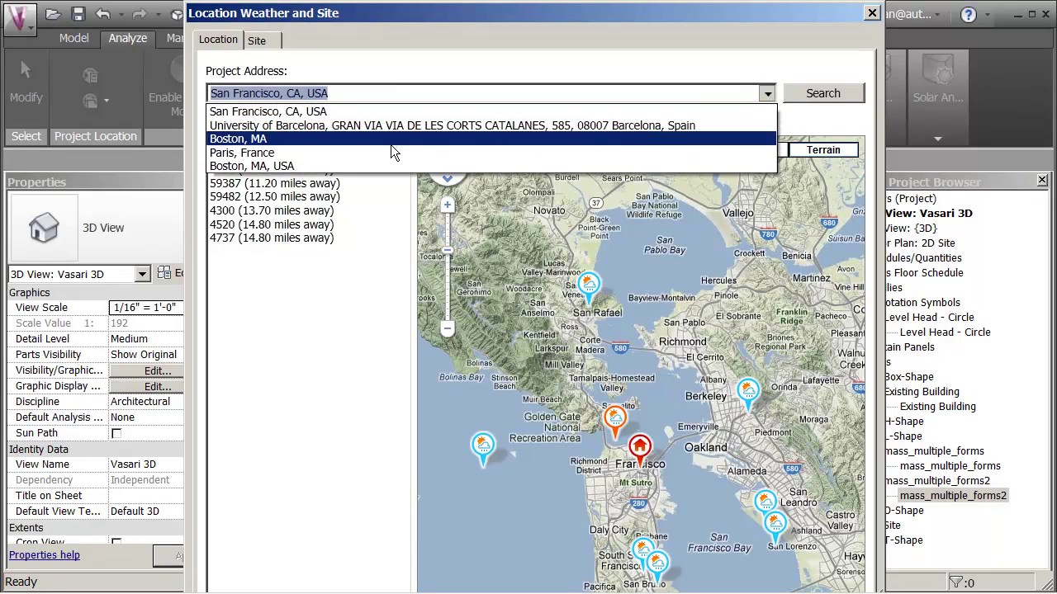
pyautogui.click(309, 125)
pyautogui.moveTo(578, 282)
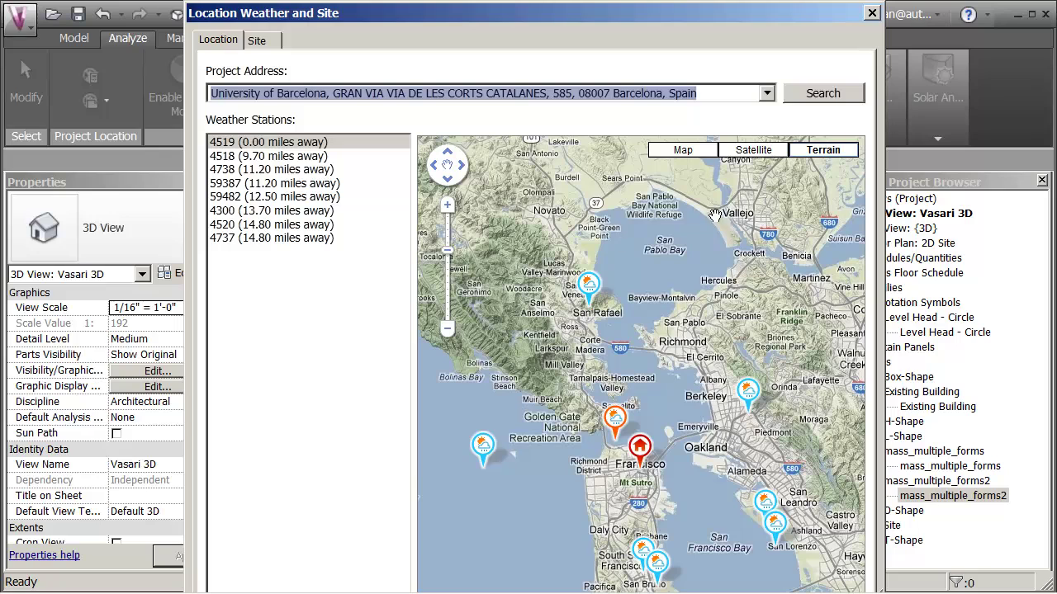
pyautogui.click(832, 95)
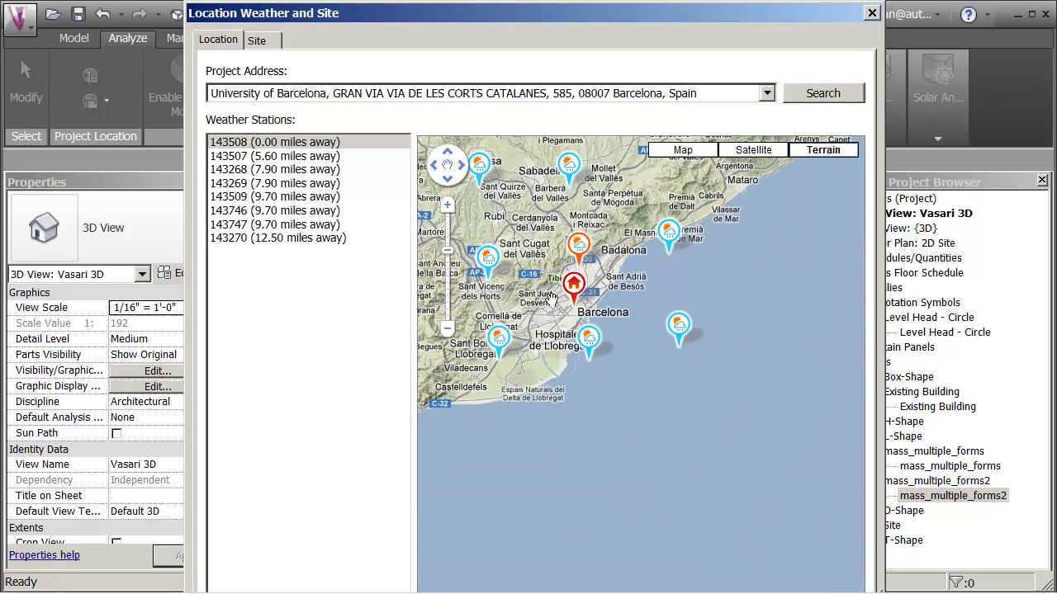
# Pan and zoom the map into central Barcelona's street grid around the project marker.
pyautogui.moveTo(553, 278); pyautogui.dragTo(556, 293)
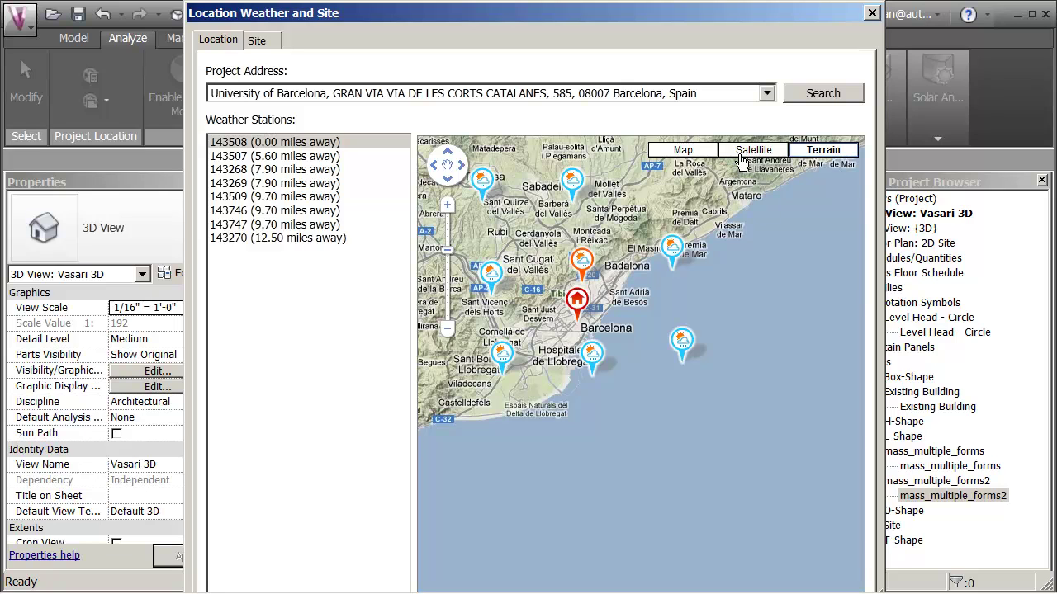
pyautogui.click(447, 206)
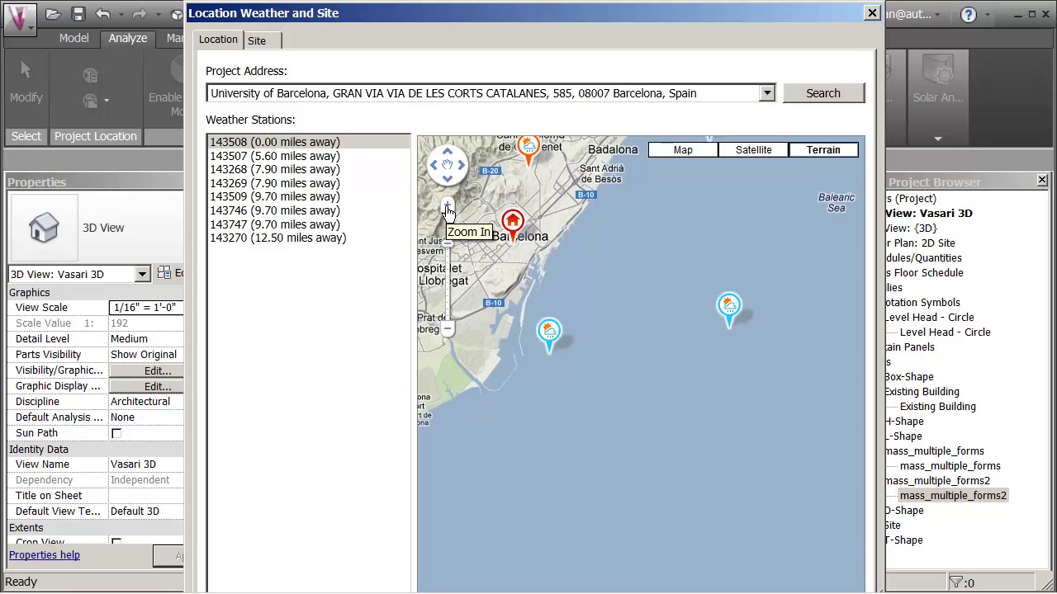
pyautogui.click(446, 206)
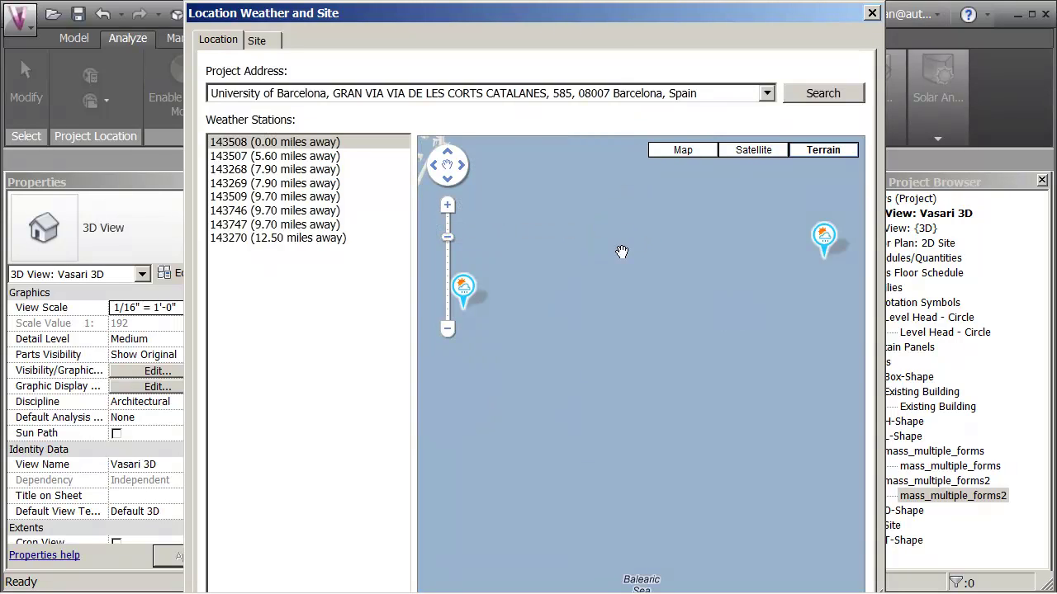
pyautogui.moveTo(640, 210)
pyautogui.mouseDown()
pyautogui.moveTo(658, 231)
pyautogui.moveTo(658, 380)
pyautogui.mouseUp()
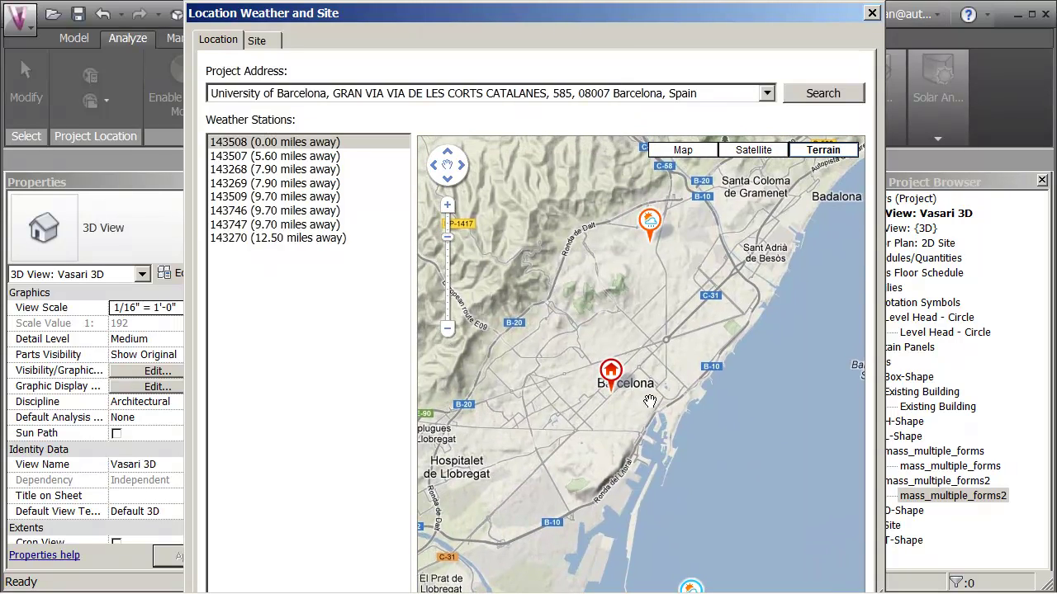
pyautogui.moveTo(631, 384)
pyautogui.moveTo(578, 412); pyautogui.dragTo(580, 381)
pyautogui.scroll(1, 581, 355)
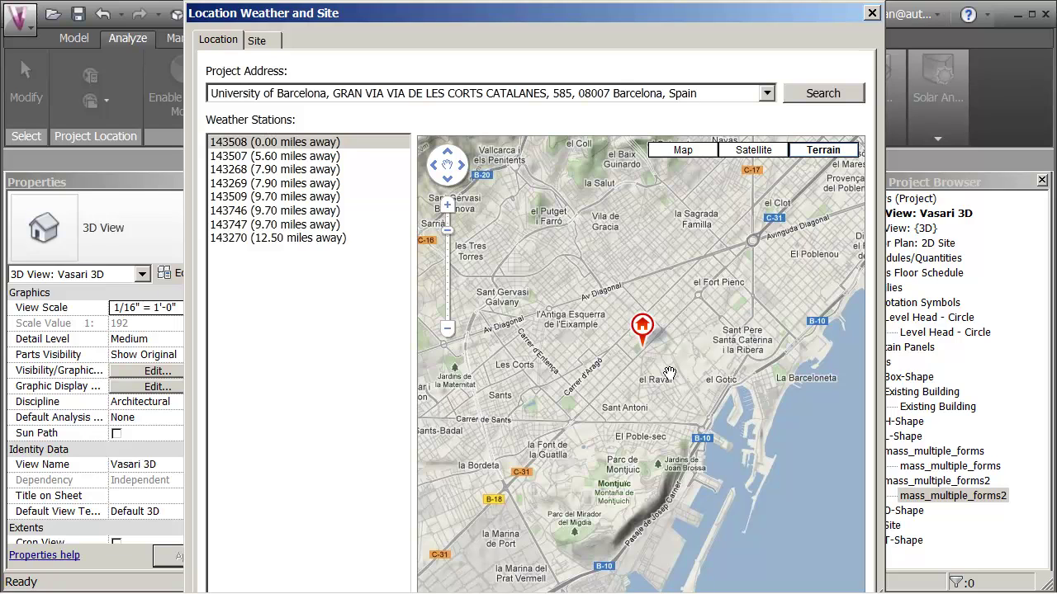
pyautogui.scroll(1, 668, 373)
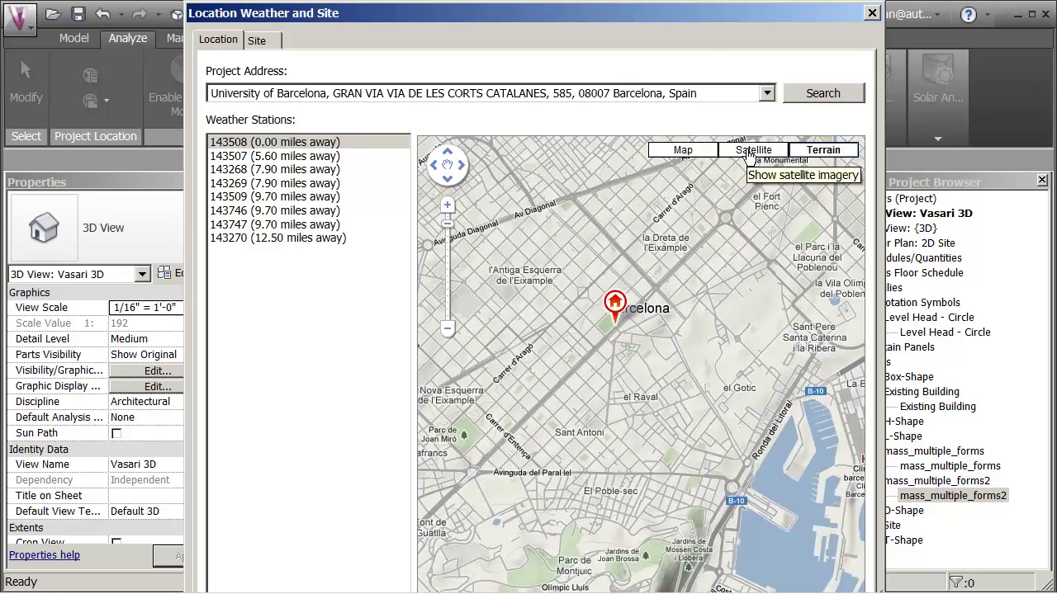
# On satellite imagery, drag the project marker south to 41.3856163024902,2.16395258903503 near Plaça de la Universitat.
pyautogui.click(749, 151)
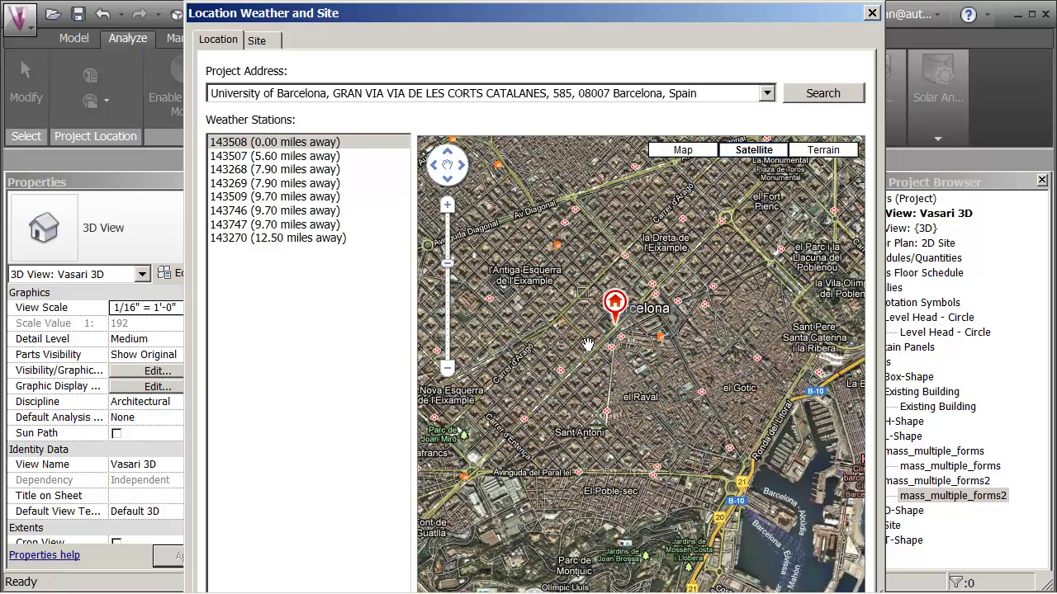
pyautogui.scroll(1, 587, 344)
pyautogui.scroll(1, 615, 330)
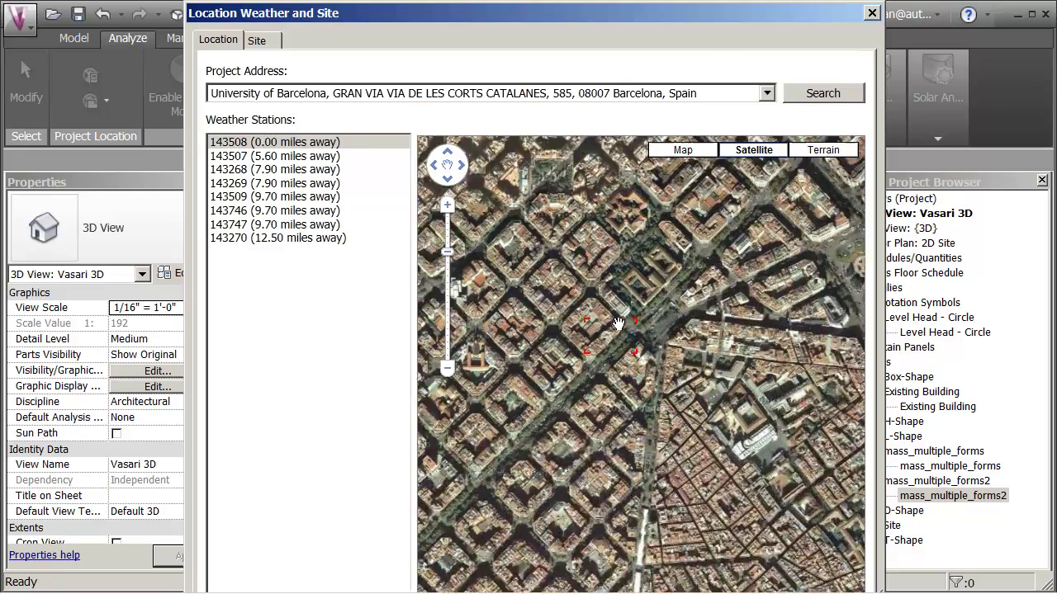
pyautogui.moveTo(658, 291); pyautogui.dragTo(602, 341)
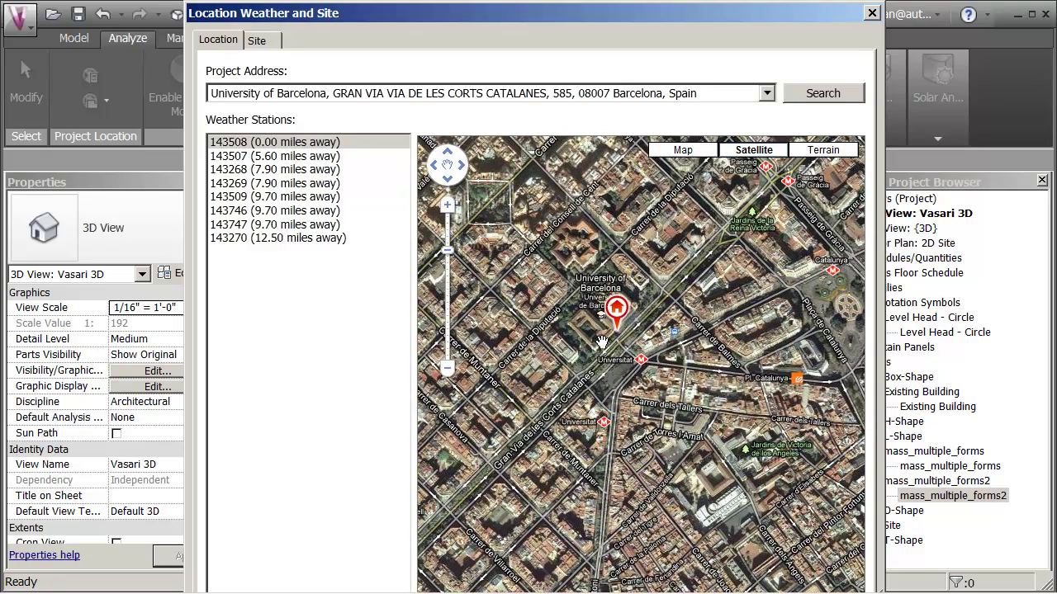
pyautogui.scroll(1, 602, 342)
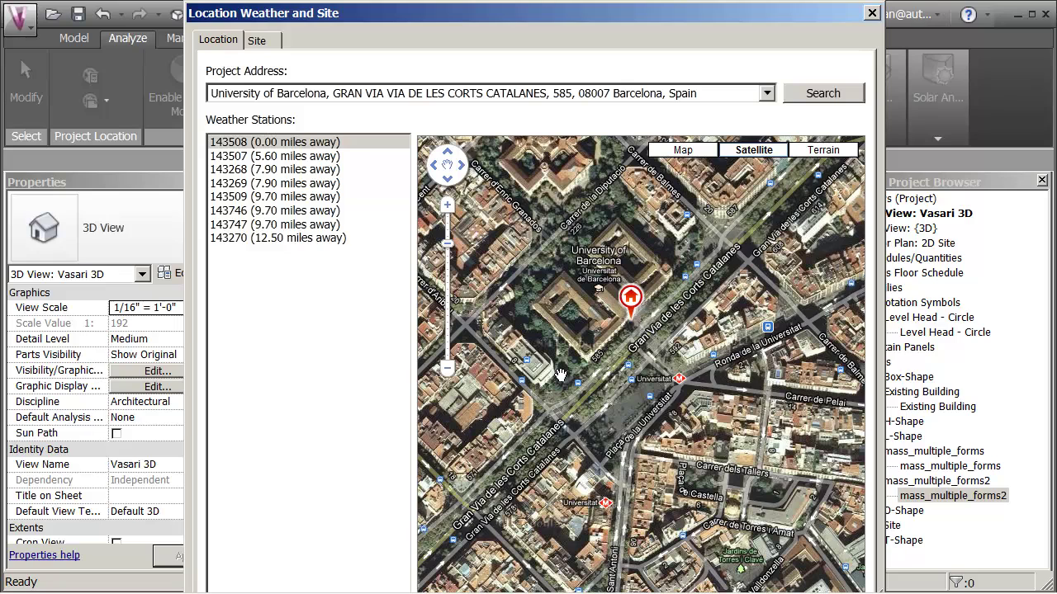
pyautogui.moveTo(629, 322)
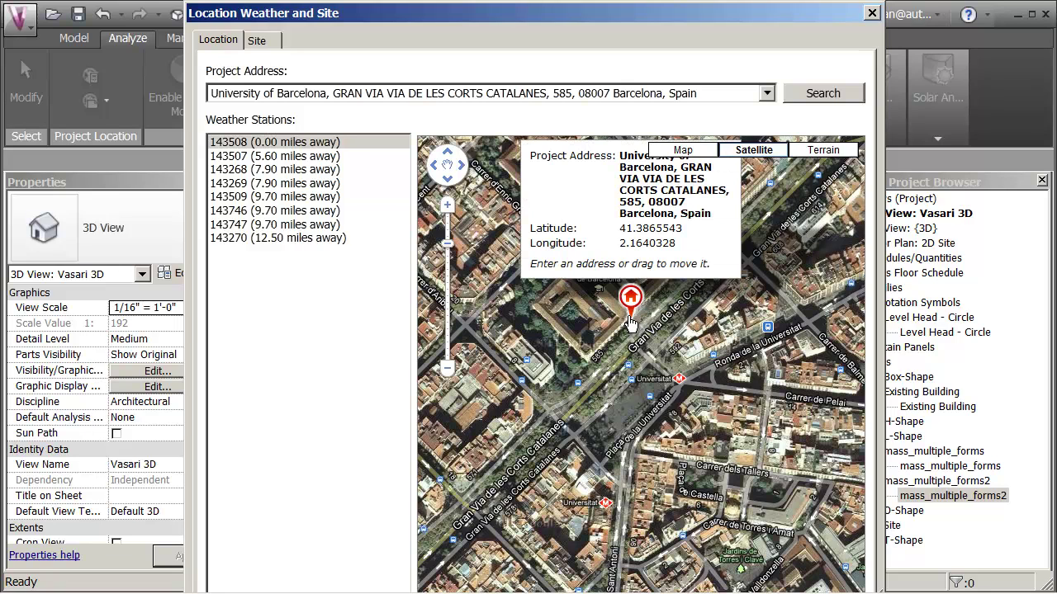
pyautogui.moveTo(630, 322); pyautogui.dragTo(625, 407)
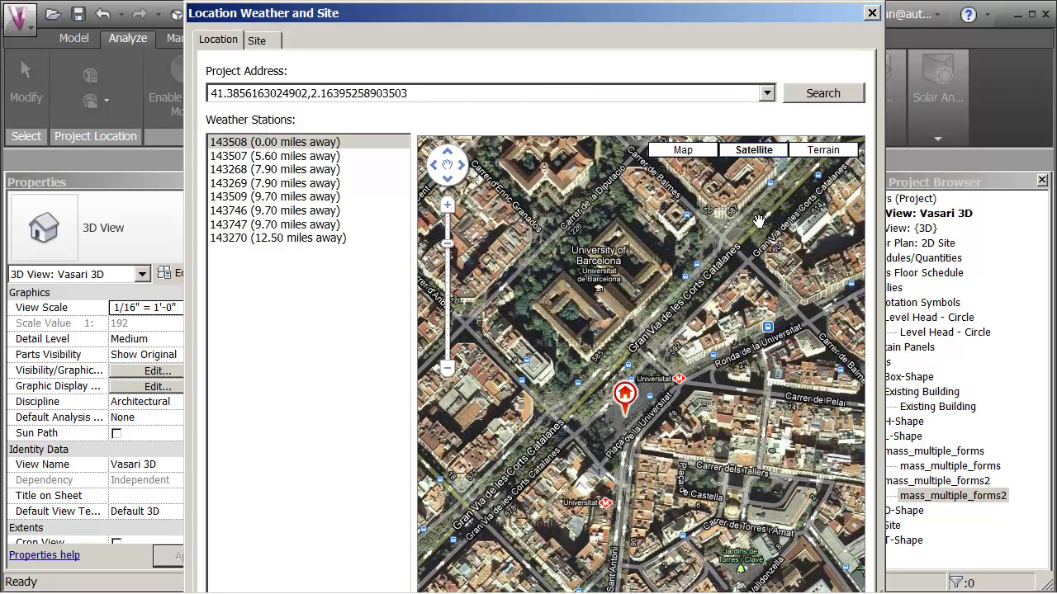
# Check the marker on the terrain map, then accept the new Barcelona location.
pyautogui.click(823, 150)
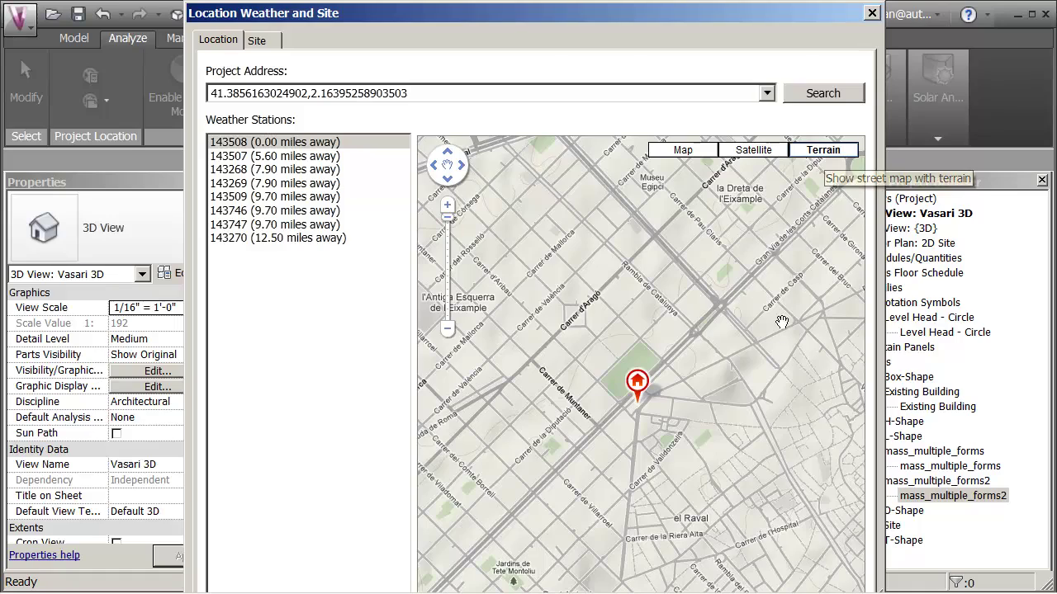
pyautogui.scroll(-1, 724, 423)
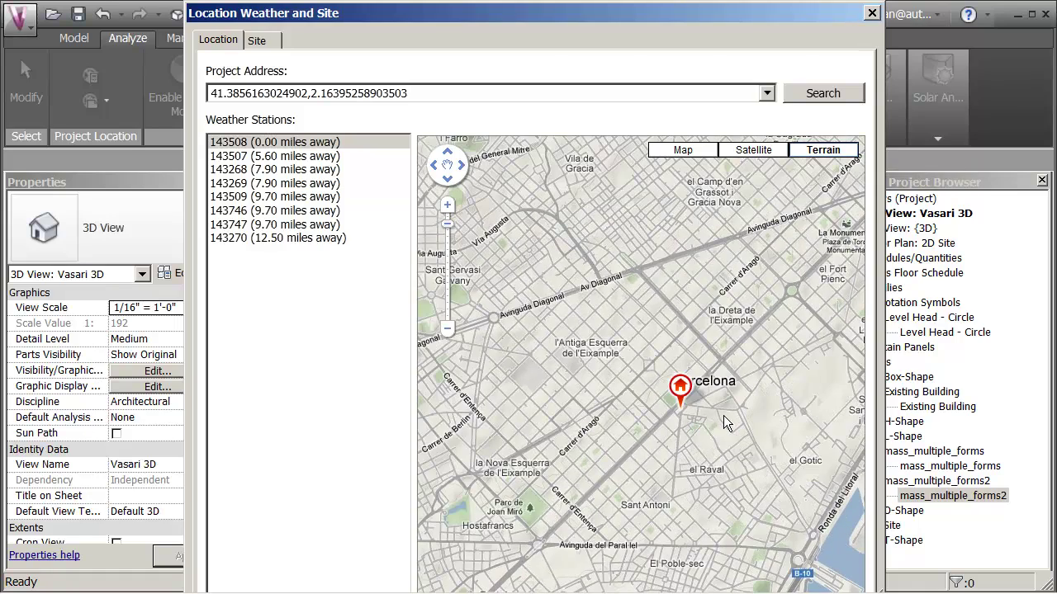
pyautogui.scroll(1, 724, 422)
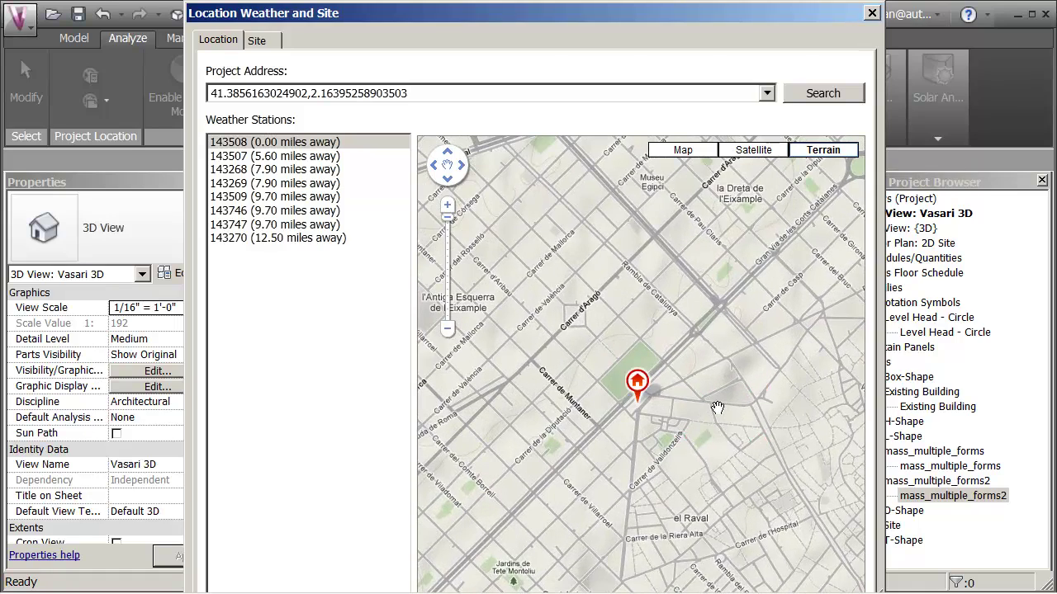
pyautogui.moveTo(678, 315)
pyautogui.mouseDown()
pyautogui.moveTo(718, 304)
pyautogui.moveTo(680, 262)
pyautogui.moveTo(685, 228)
pyautogui.mouseUp()
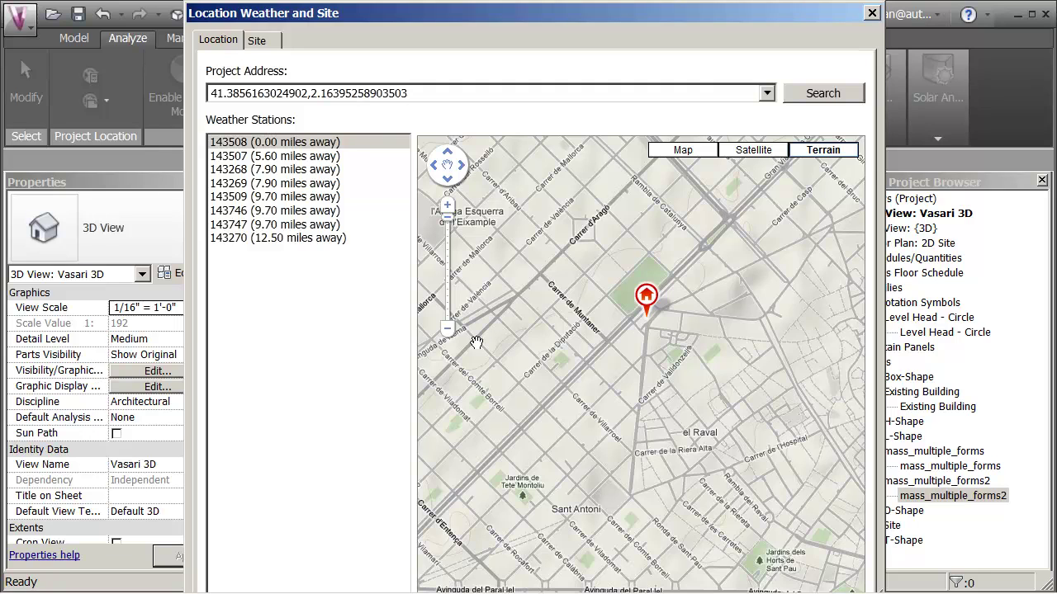
pyautogui.press('Return')
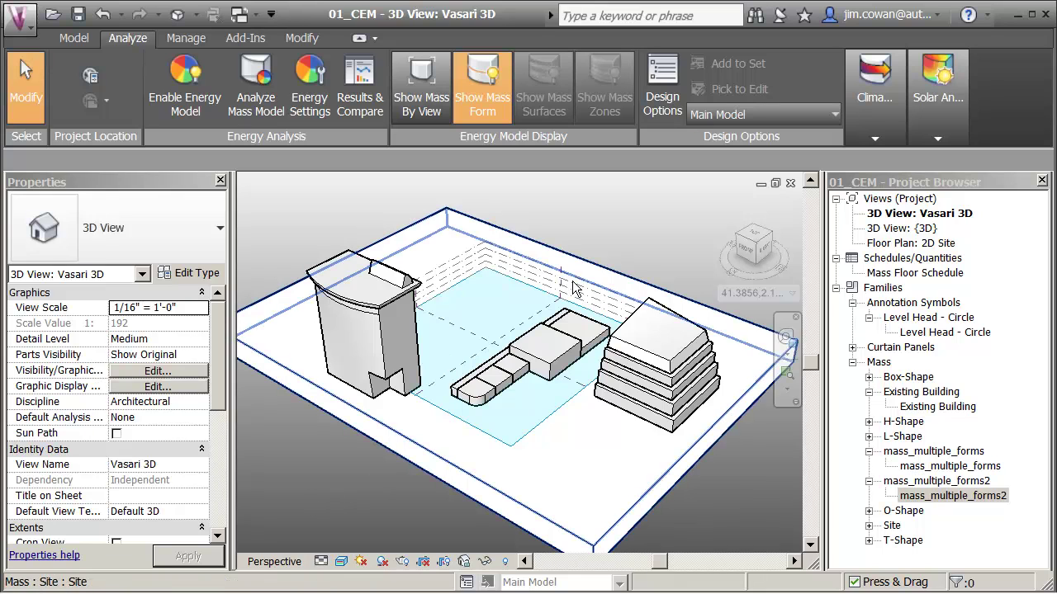
# Add a Level 1 mass floor to the mass_multiple_forms mass.
pyautogui.click(559, 338)
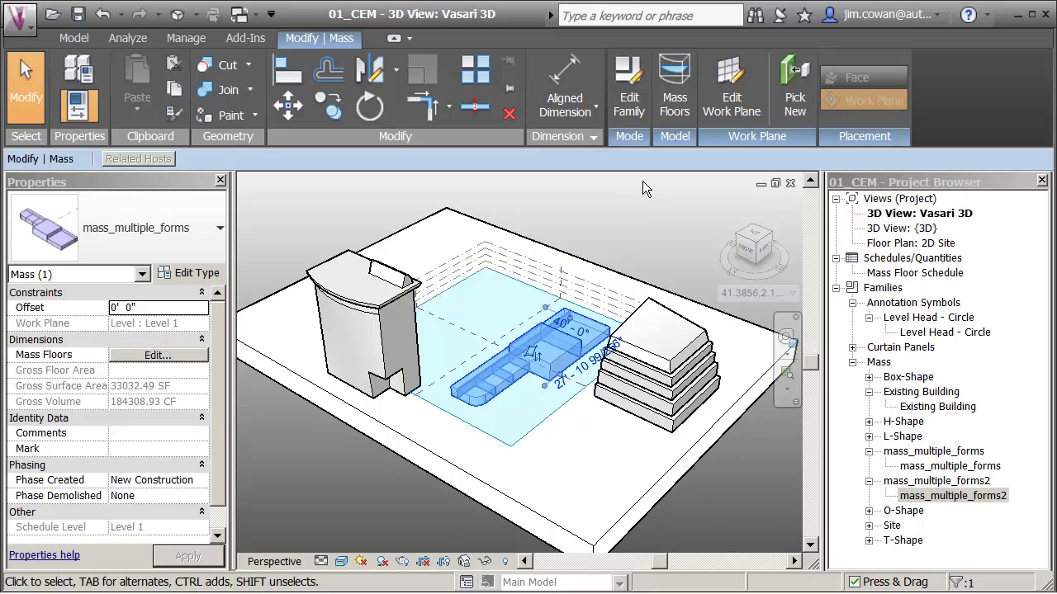
pyautogui.click(665, 97)
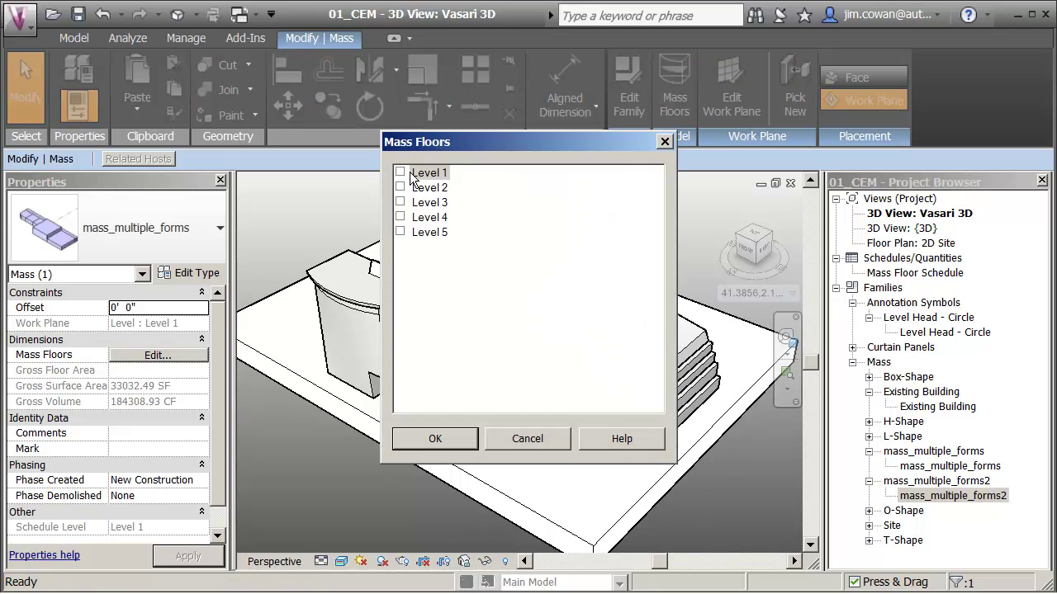
pyautogui.click(401, 172)
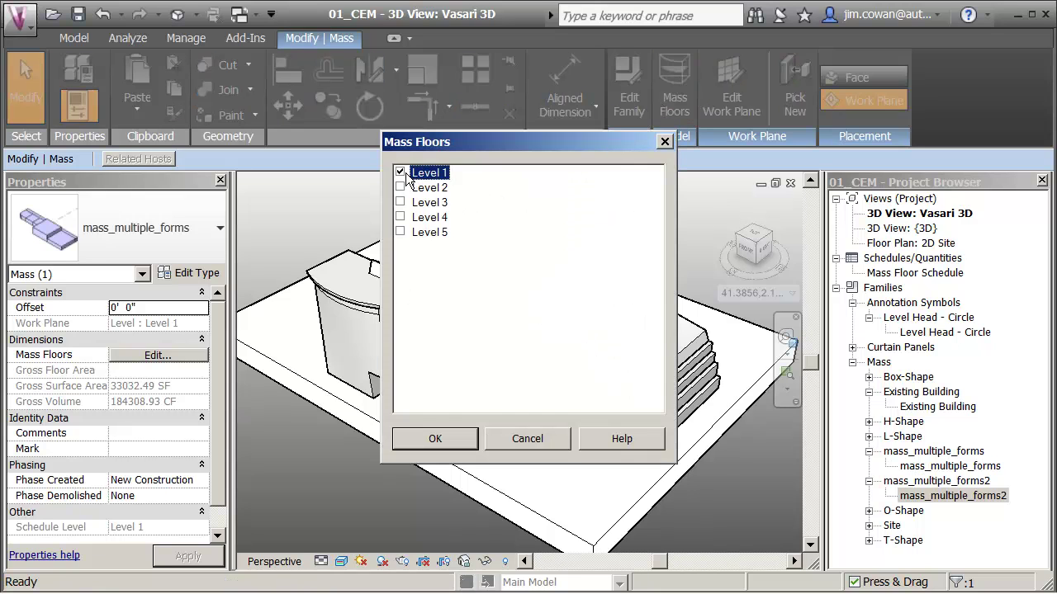
pyautogui.click(455, 444)
pyautogui.click(346, 476)
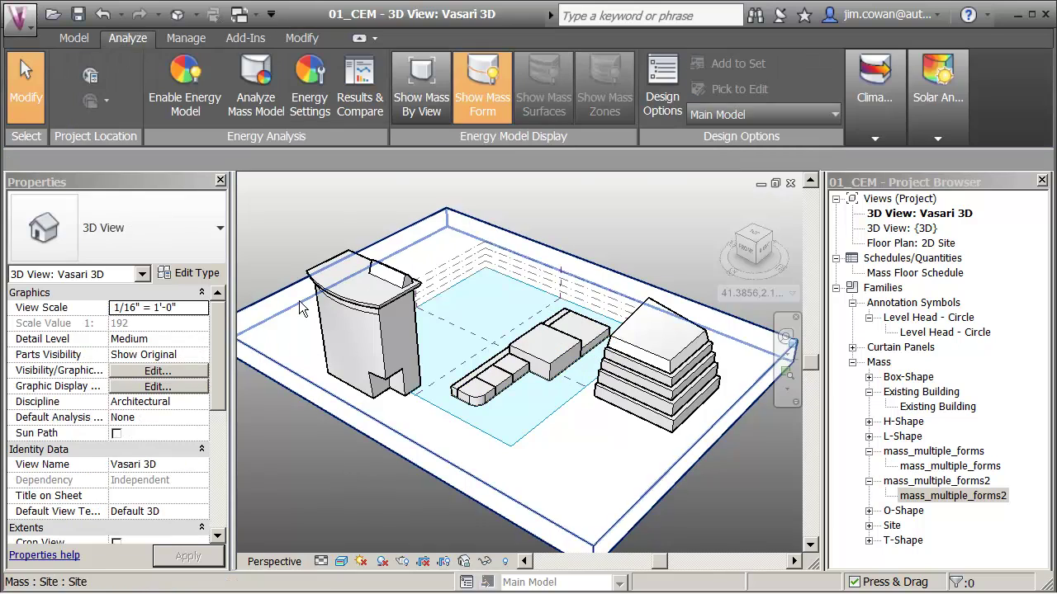
# Set the building type to School or University and enable Create Energy Model, applying both.
pyautogui.click(314, 111)
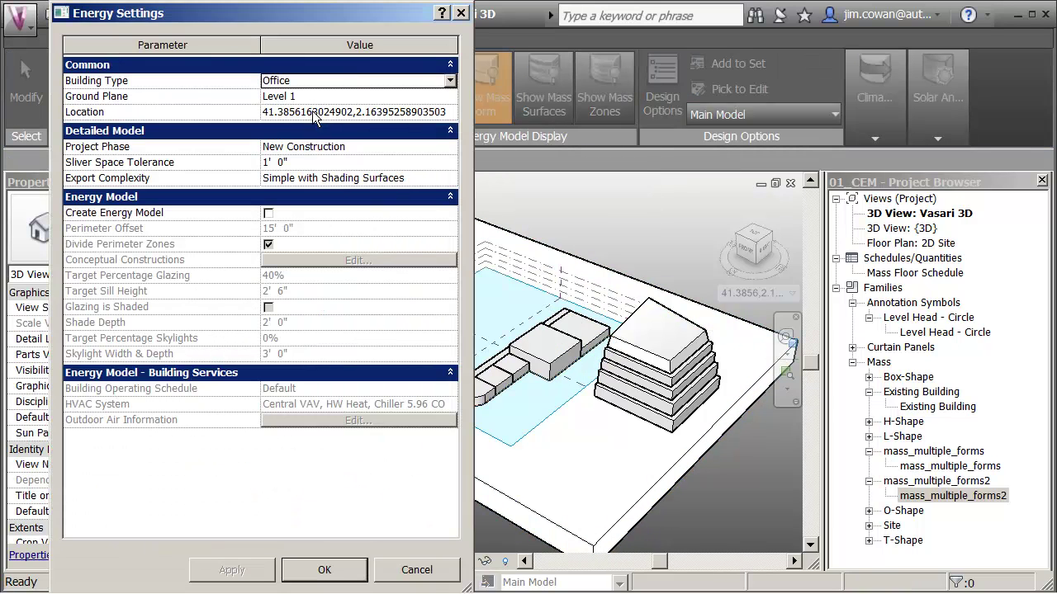
pyautogui.click(450, 81)
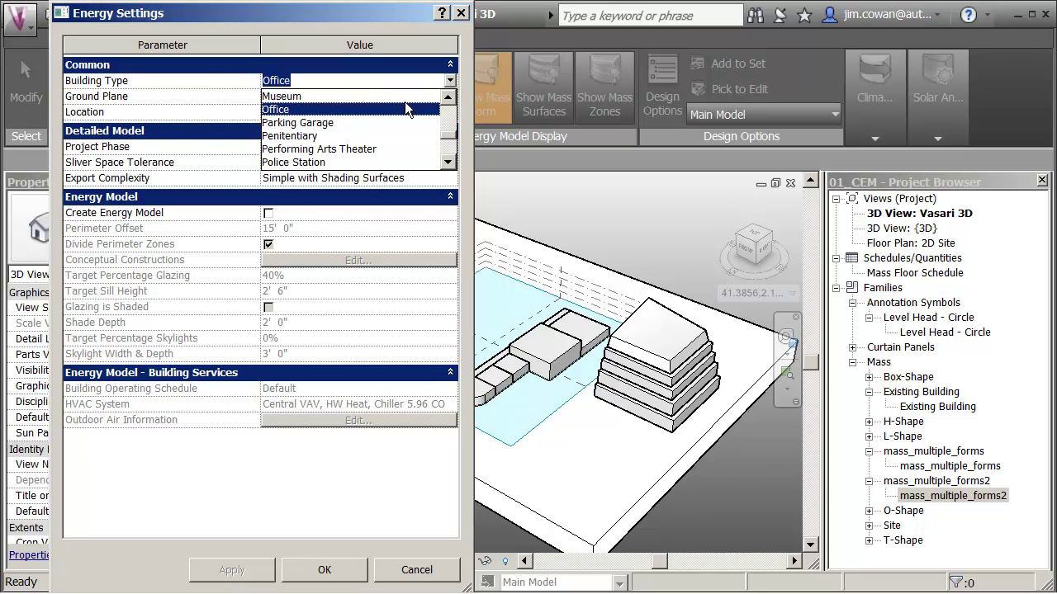
pyautogui.click(448, 162)
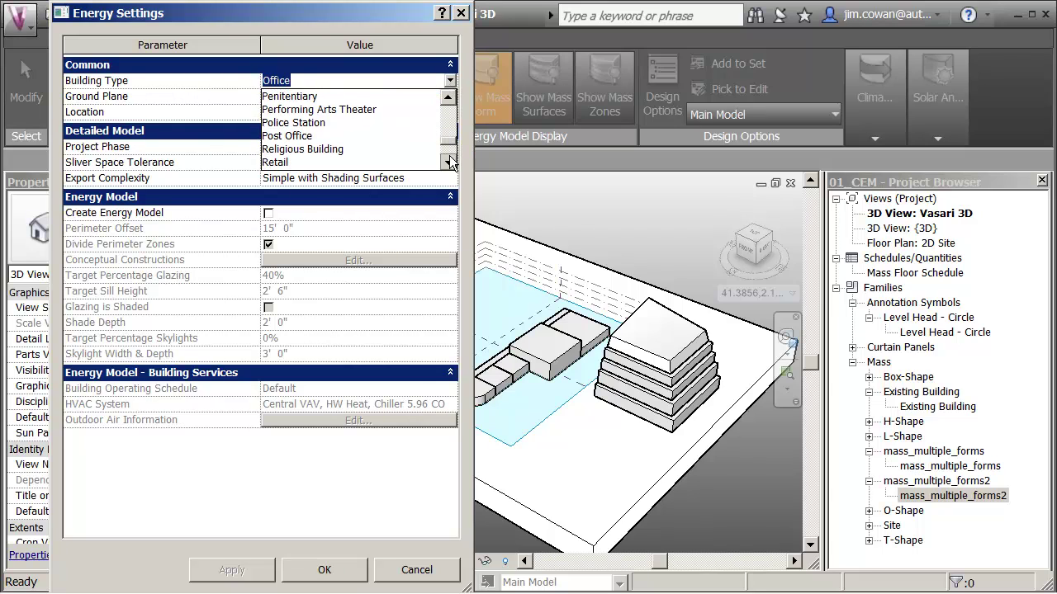
pyautogui.click(345, 149)
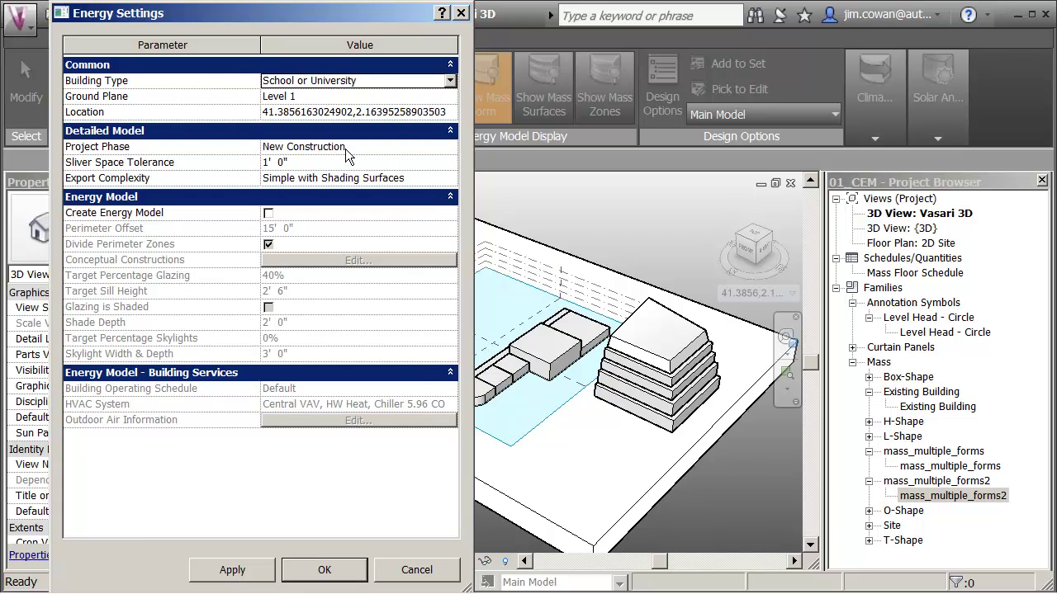
pyautogui.click(252, 568)
pyautogui.click(269, 214)
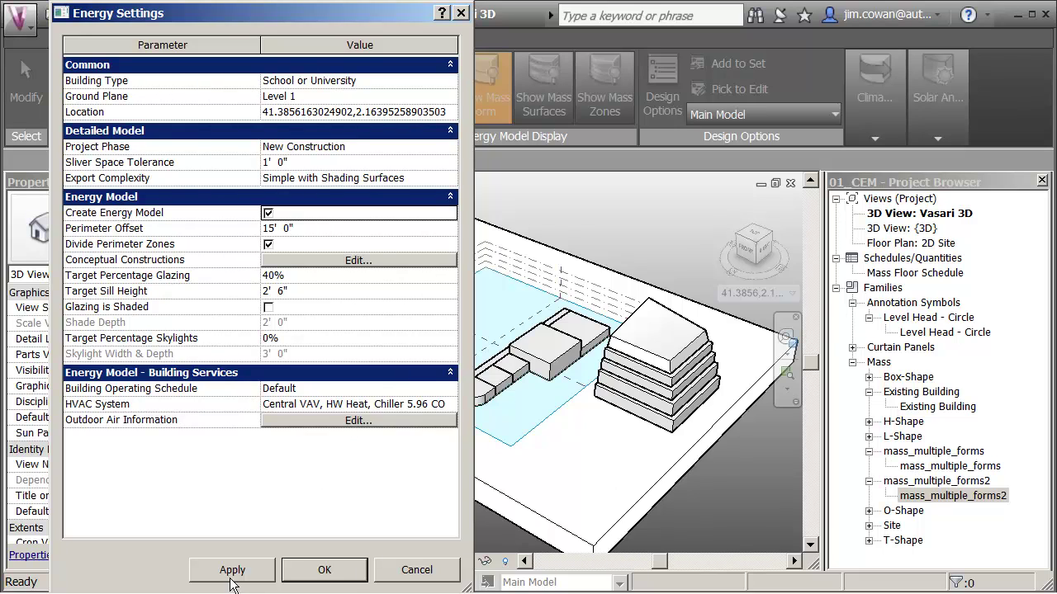
pyautogui.click(227, 570)
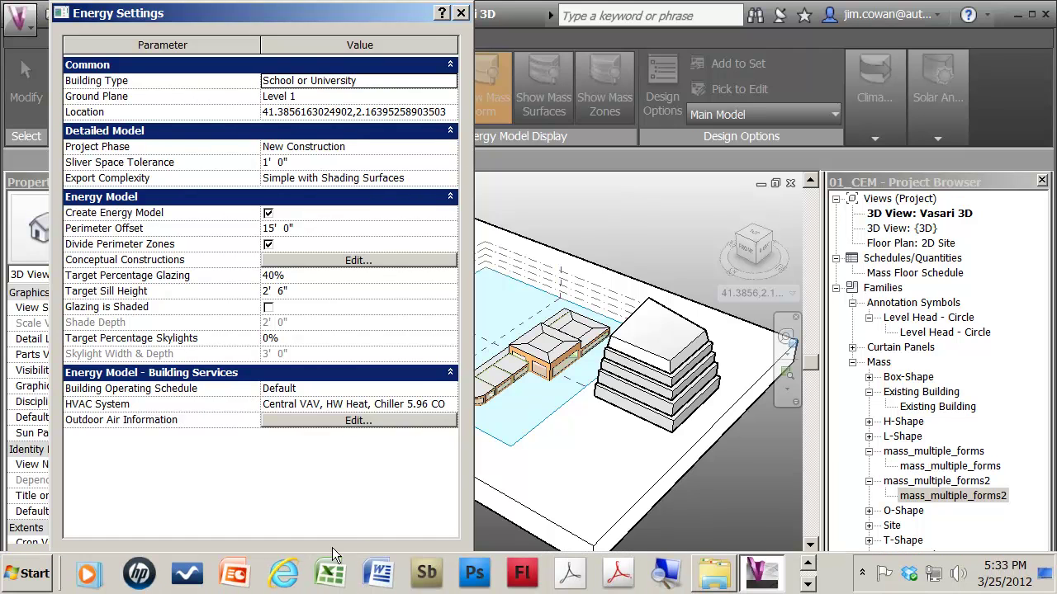
# Close Energy Settings and run a mass model energy analysis named 'Barcelona'.
pyautogui.click(323, 568)
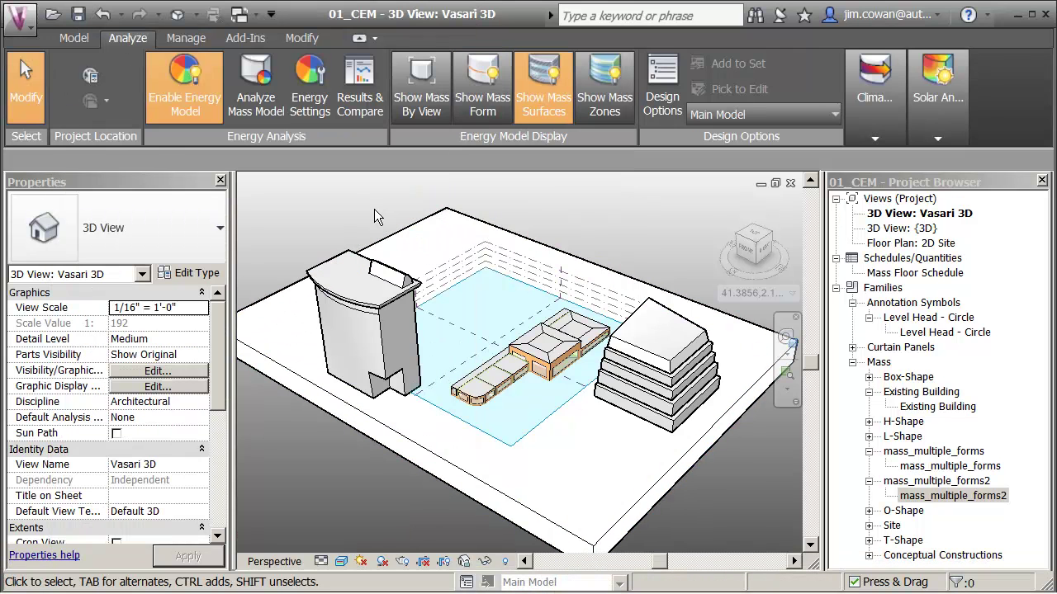
pyautogui.click(258, 101)
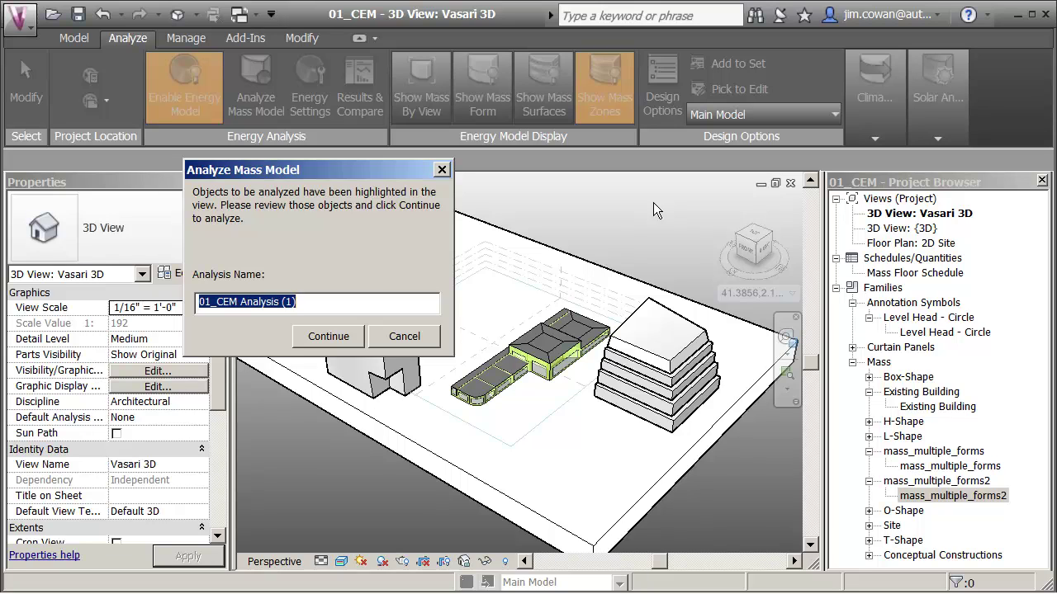
pyautogui.write('Barc')
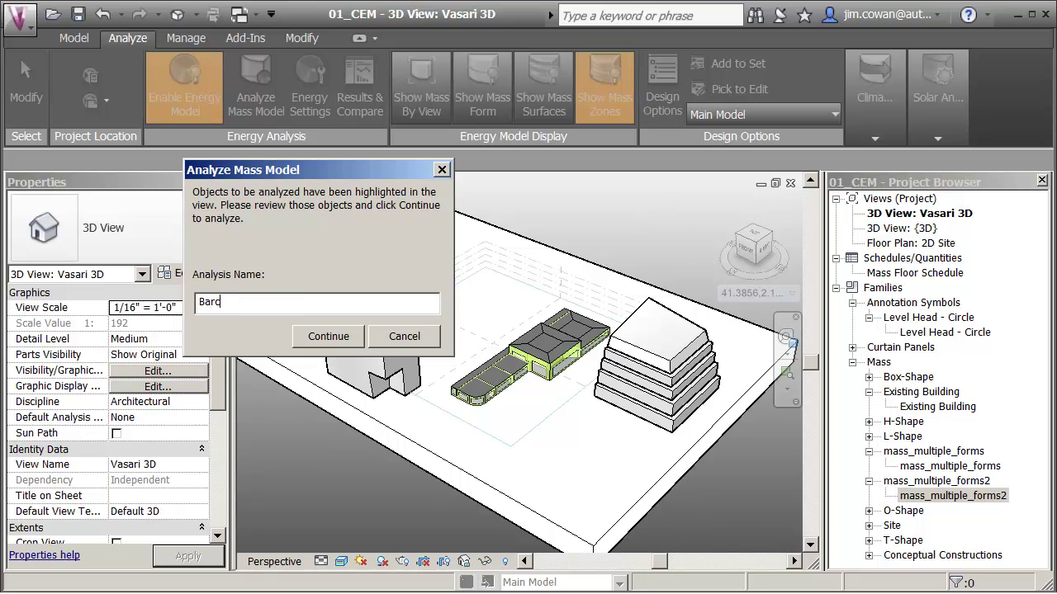
pyautogui.write('elona')
pyautogui.click(336, 339)
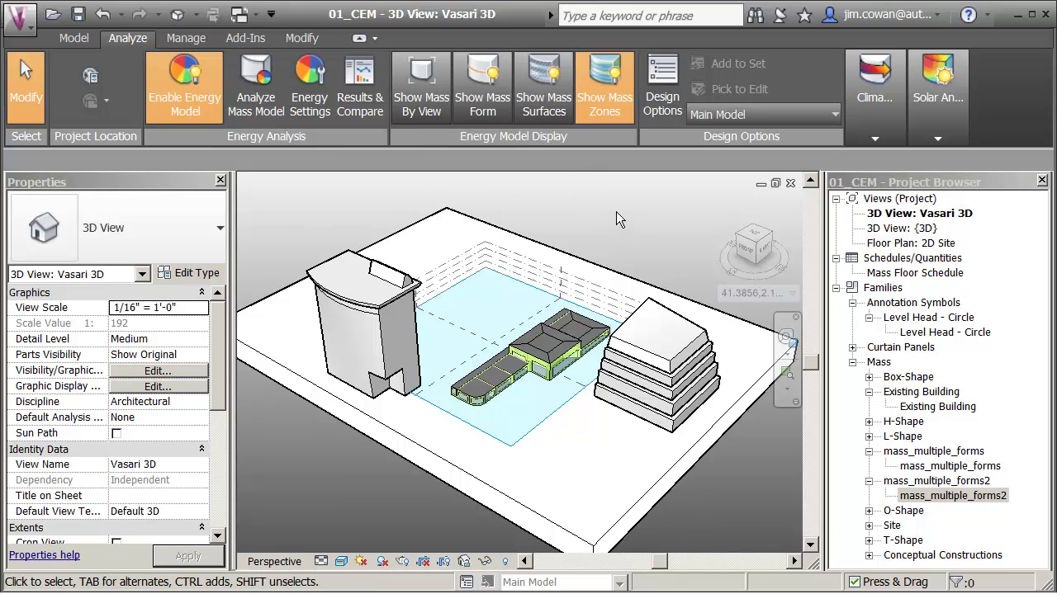
# Show masses as plain forms and set the project address to Las Vegas, NV, USA.
pyautogui.click(476, 111)
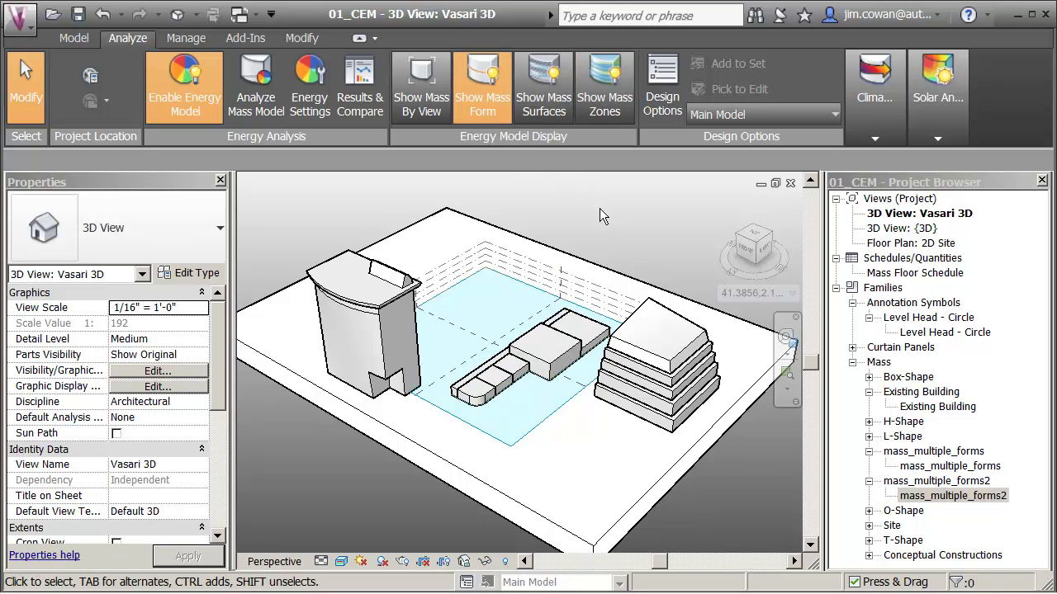
pyautogui.click(747, 293)
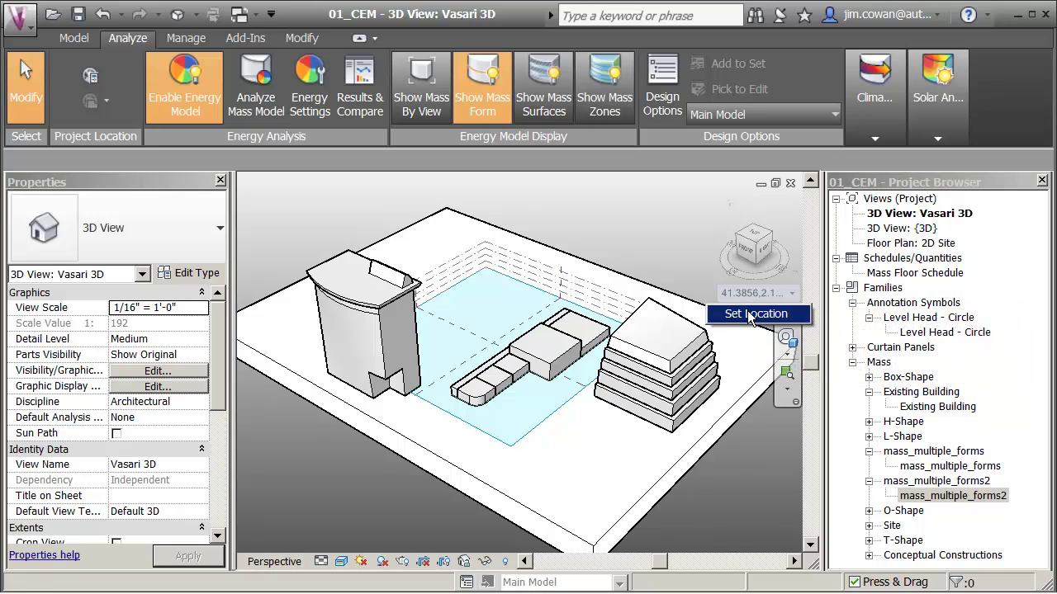
pyautogui.click(748, 314)
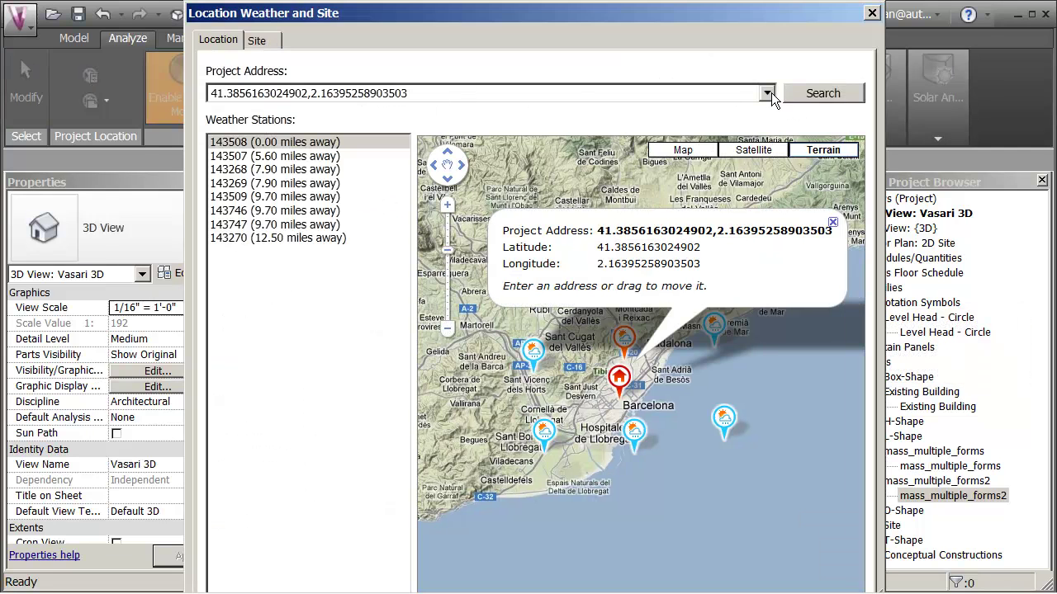
pyautogui.click(767, 93)
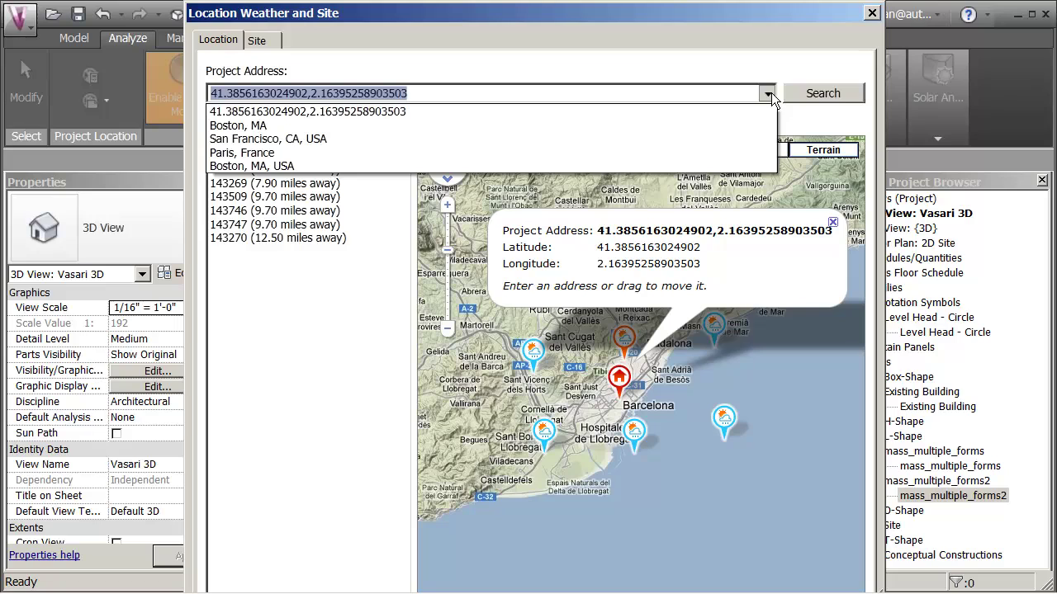
pyautogui.click(440, 86)
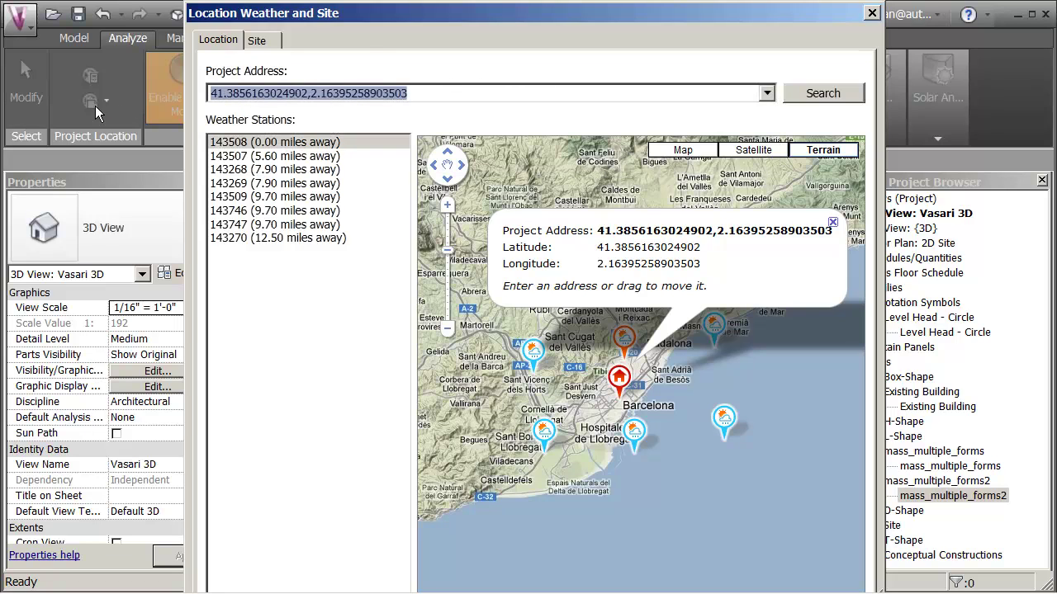
pyautogui.write('las vegas')
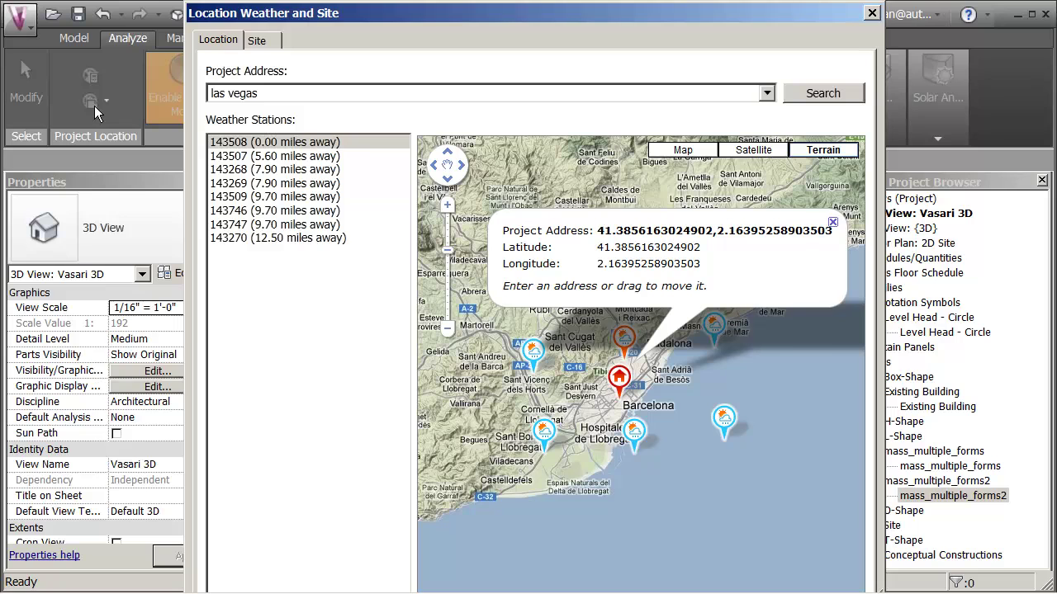
pyautogui.press('Return')
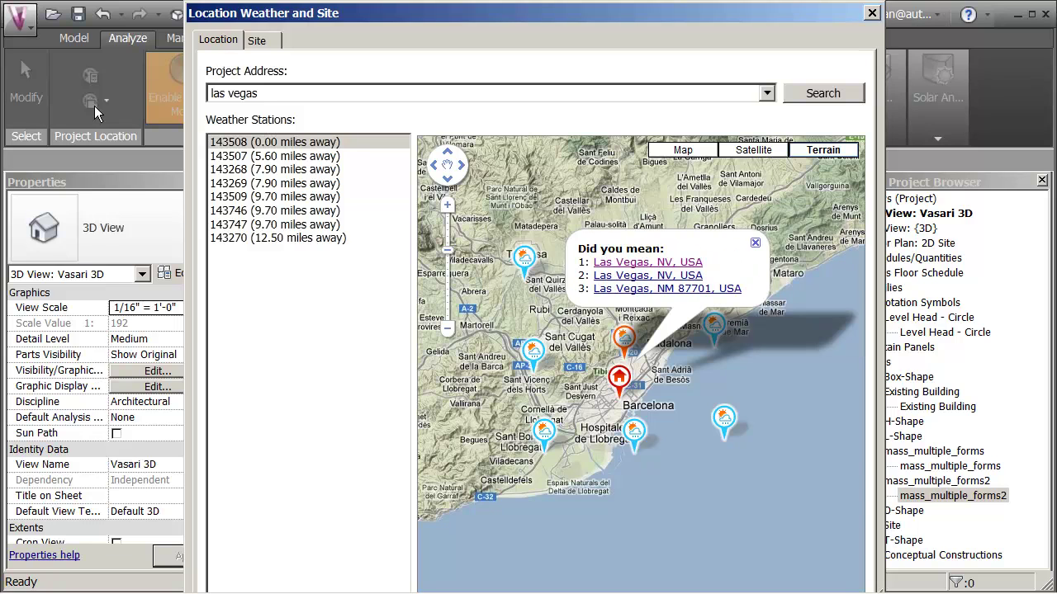
pyautogui.click(633, 264)
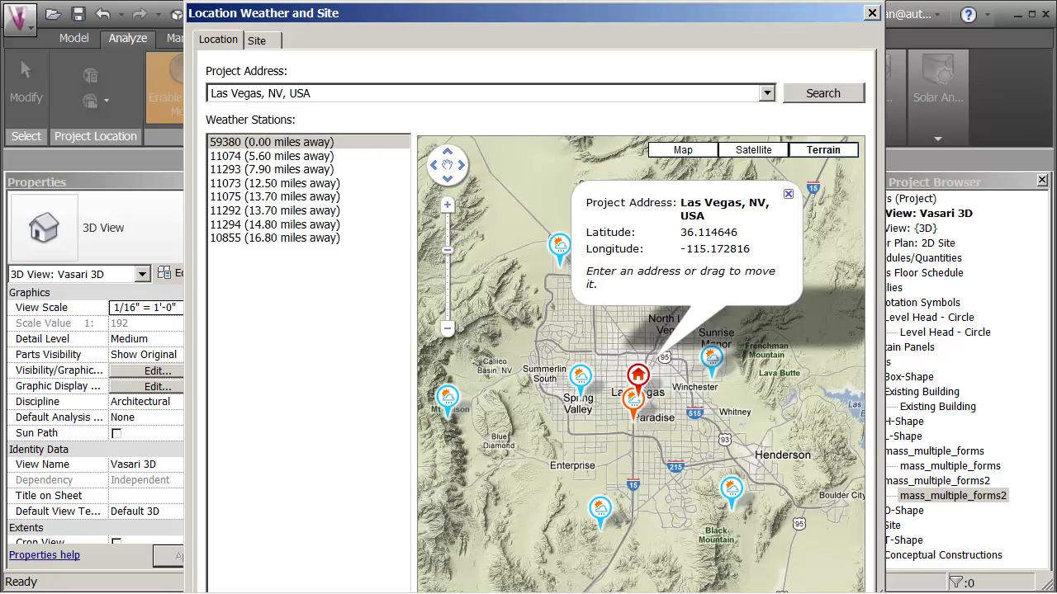
# Place the project location near the Las Vegas airport and view it on satellite imagery.
pyautogui.click(448, 205)
pyautogui.moveTo(627, 408)
pyautogui.mouseDown()
pyautogui.moveTo(627, 246)
pyautogui.moveTo(599, 308)
pyautogui.moveTo(673, 307)
pyautogui.mouseUp()
pyautogui.click(609, 276)
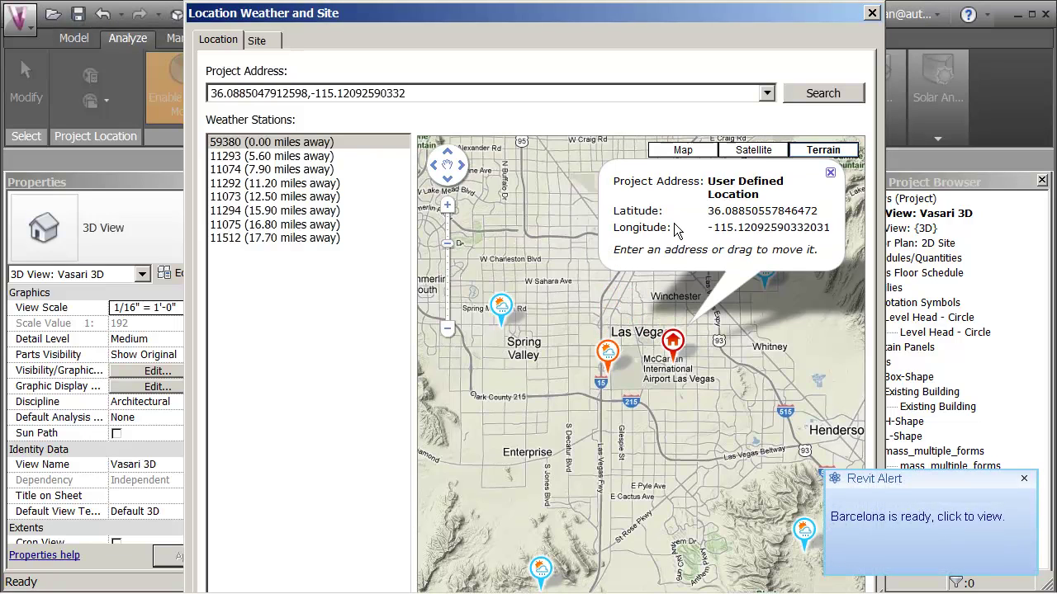
pyautogui.click(761, 154)
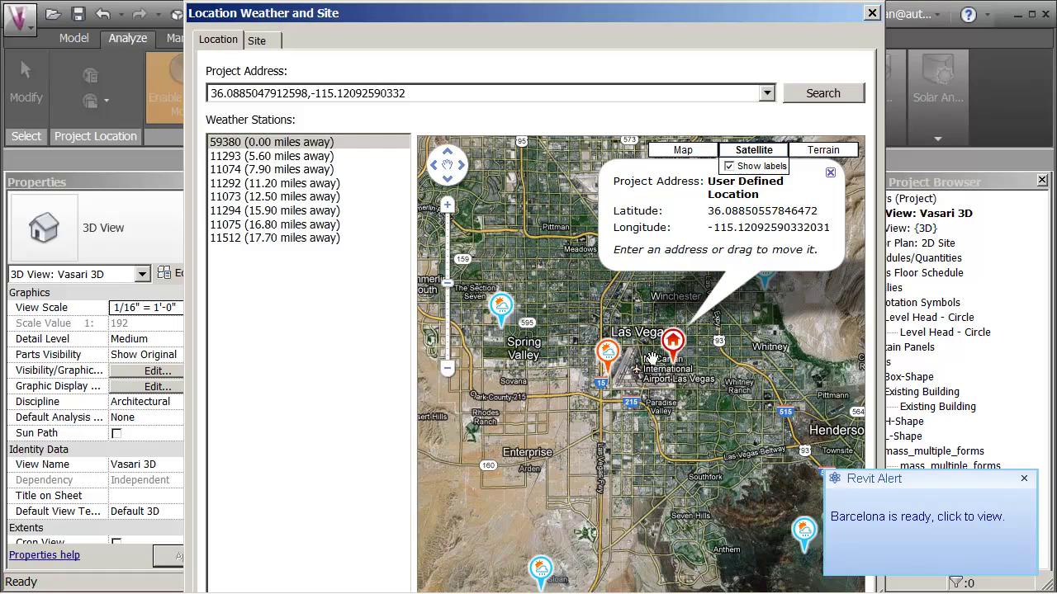
pyautogui.scroll(3, 687, 357)
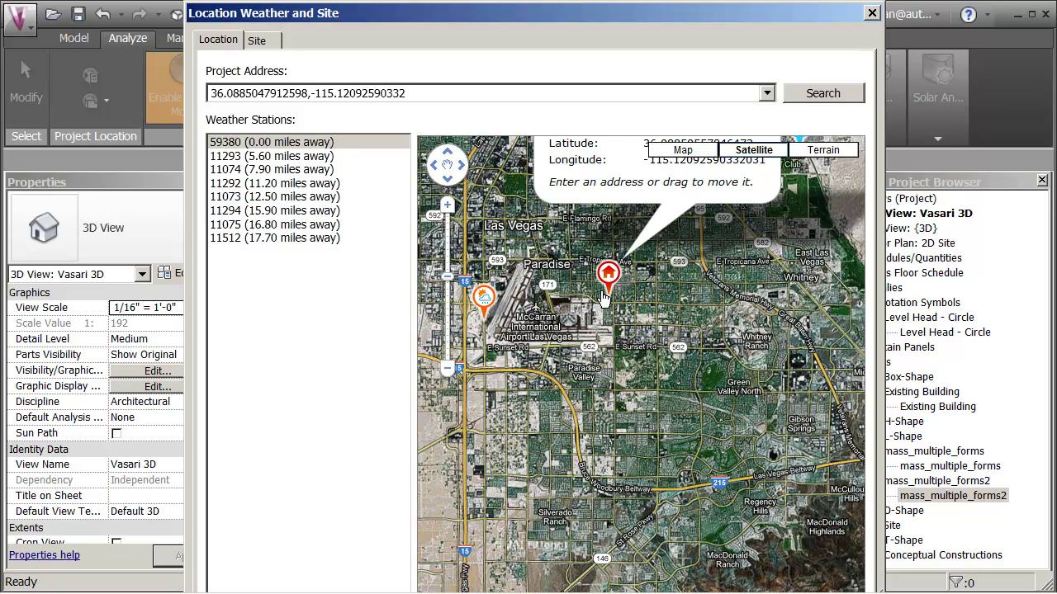
# Nudge the project marker north-west and zoom the satellite map in around it.
pyautogui.moveTo(608, 273); pyautogui.dragTo(594, 216)
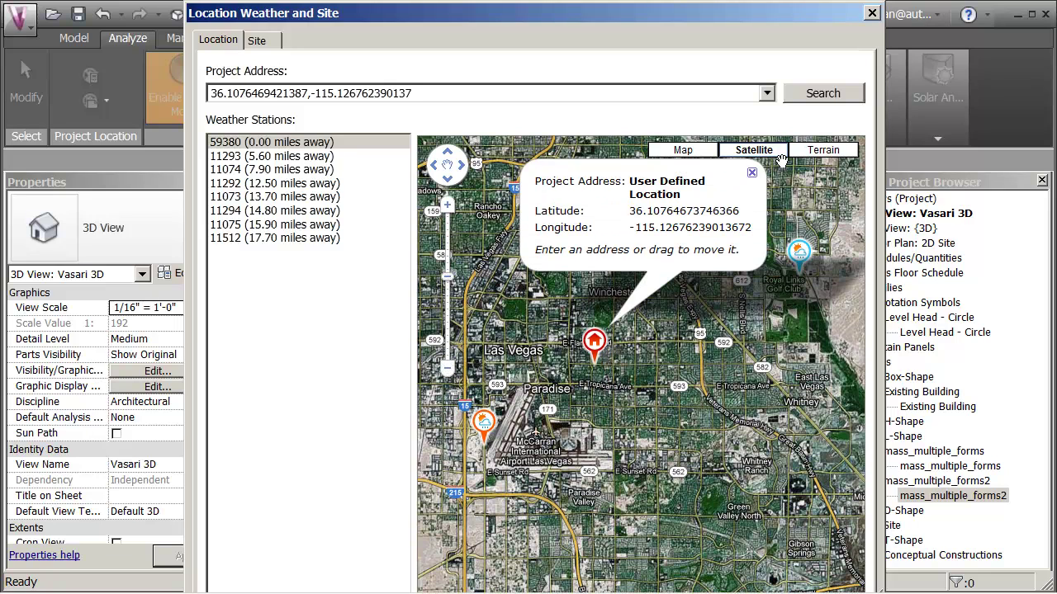
pyautogui.moveTo(763, 158)
pyautogui.click(824, 153)
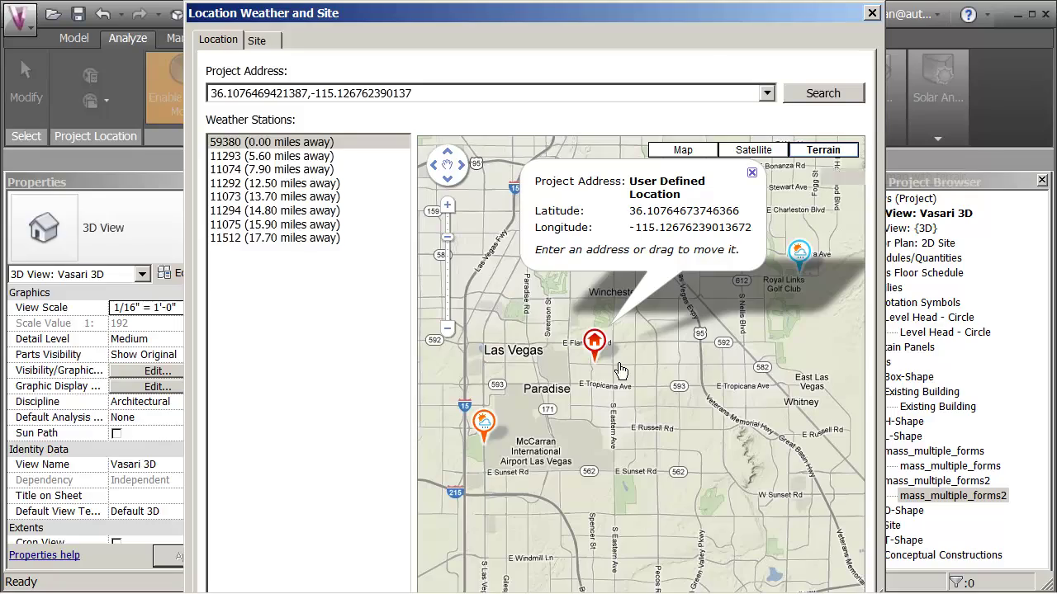
pyautogui.click(753, 152)
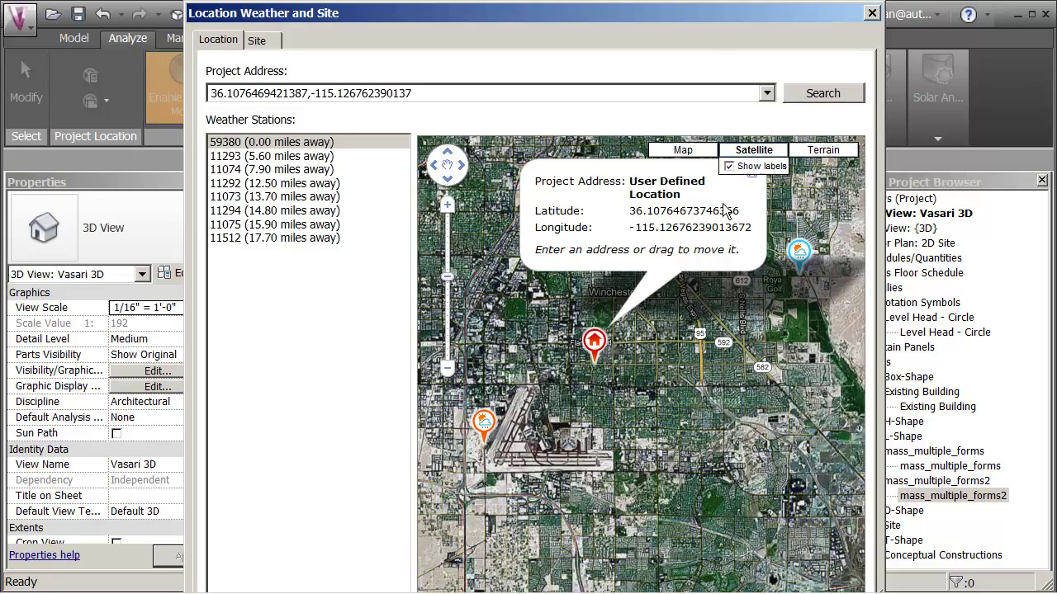
pyautogui.scroll(4, 595, 367)
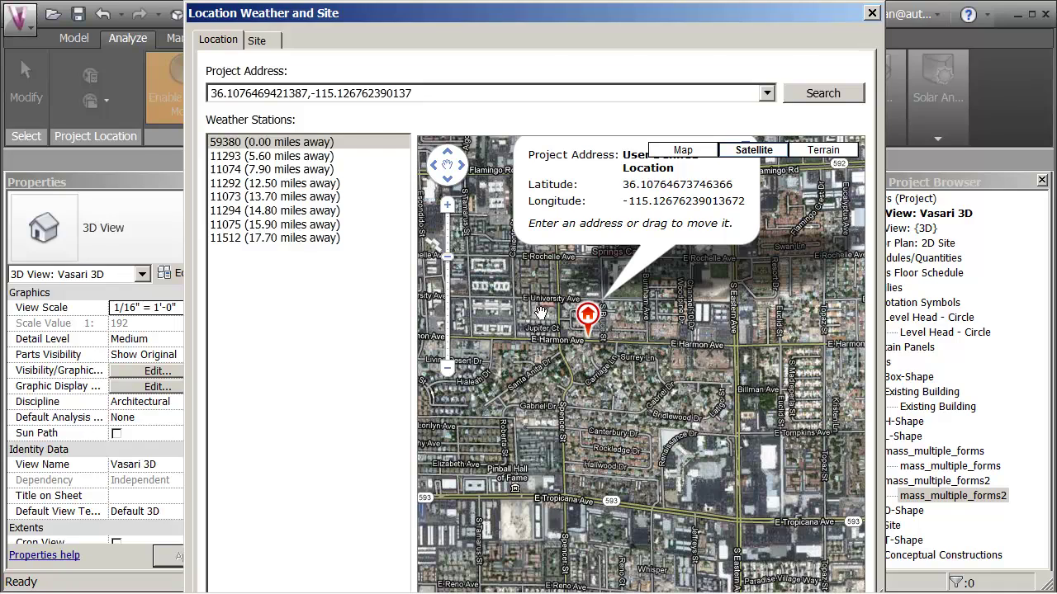
pyautogui.scroll(1, 541, 312)
pyautogui.moveTo(541, 315); pyautogui.dragTo(583, 362)
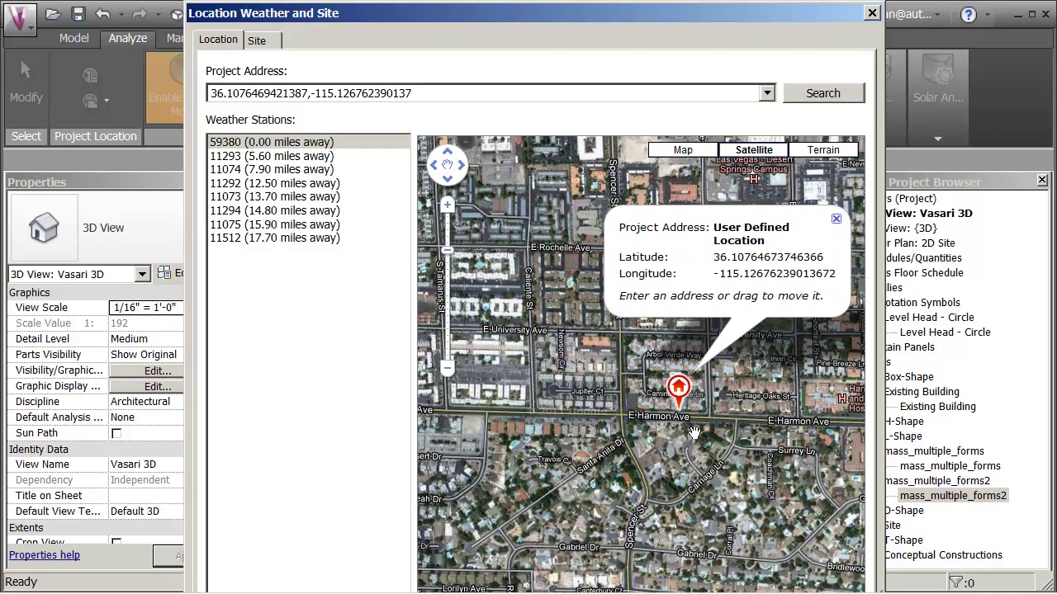
pyautogui.moveTo(683, 406)
pyautogui.mouseDown()
pyautogui.moveTo(663, 314)
pyautogui.moveTo(670, 293)
pyautogui.moveTo(670, 307)
pyautogui.mouseUp()
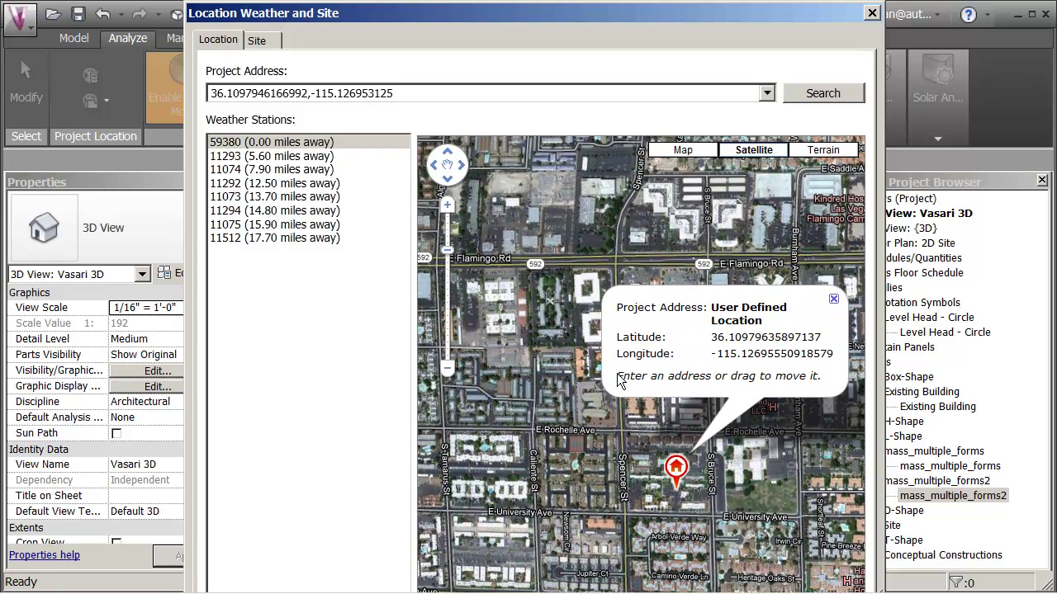
pyautogui.moveTo(577, 385); pyautogui.dragTo(564, 434)
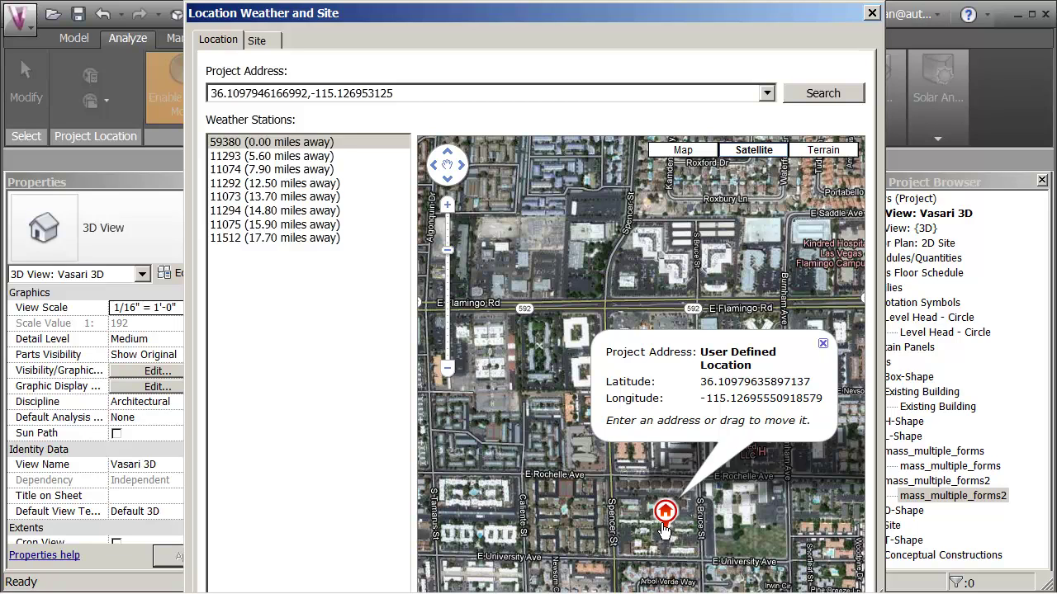
# Place the project at 36.1124992370605,-115.134788513184 on Escondido St by the library and close the dialog.
pyautogui.moveTo(665, 530)
pyautogui.mouseDown()
pyautogui.moveTo(689, 460)
pyautogui.moveTo(657, 419)
pyautogui.moveTo(665, 393)
pyautogui.moveTo(731, 363)
pyautogui.moveTo(660, 316)
pyautogui.moveTo(597, 328)
pyautogui.moveTo(599, 352)
pyautogui.moveTo(628, 353)
pyautogui.moveTo(601, 351)
pyautogui.moveTo(687, 277)
pyautogui.moveTo(721, 284)
pyautogui.mouseUp()
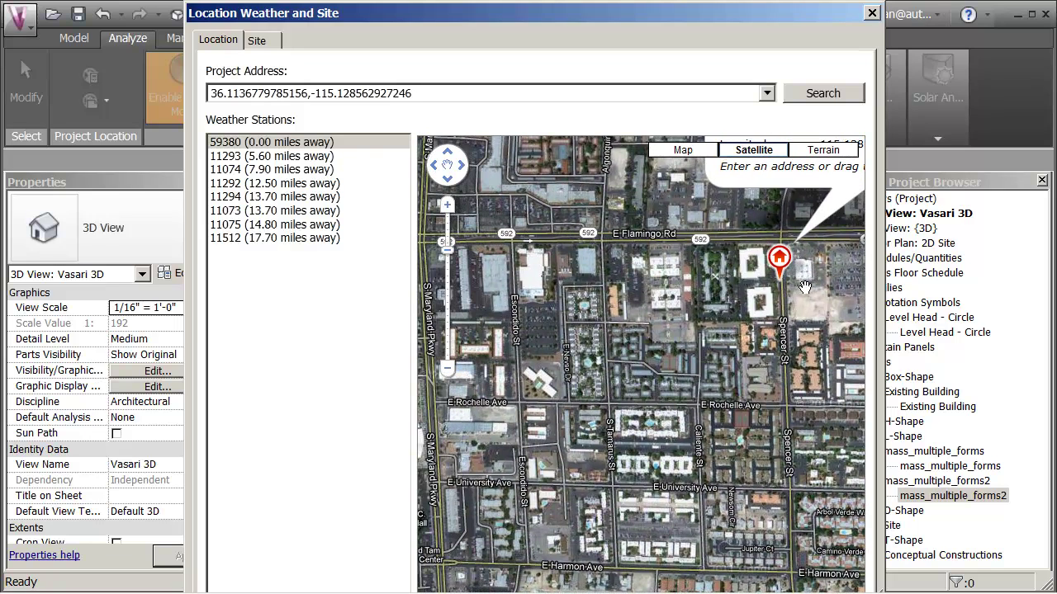
pyautogui.moveTo(780, 266)
pyautogui.mouseDown()
pyautogui.moveTo(495, 272)
pyautogui.moveTo(551, 310)
pyautogui.moveTo(539, 314)
pyautogui.mouseUp()
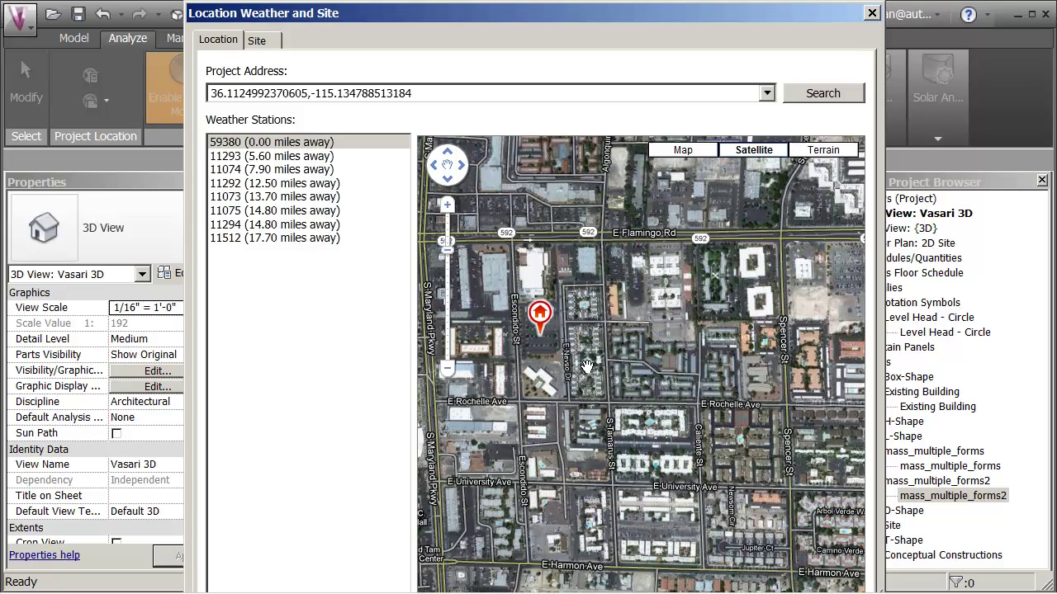
pyautogui.scroll(1, 586, 366)
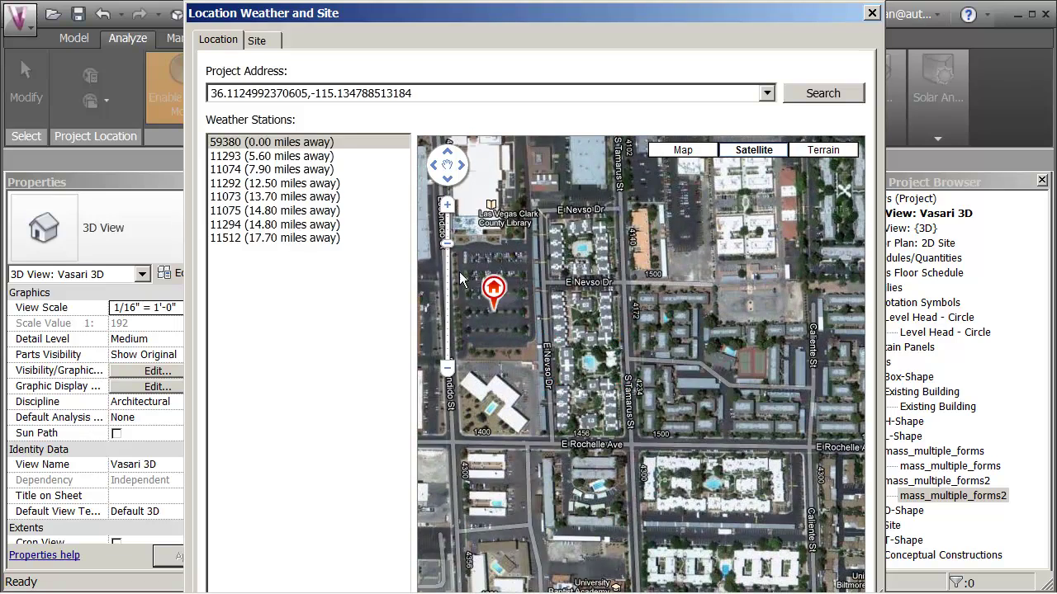
pyautogui.moveTo(507, 298); pyautogui.dragTo(621, 307)
pyautogui.moveTo(622, 308)
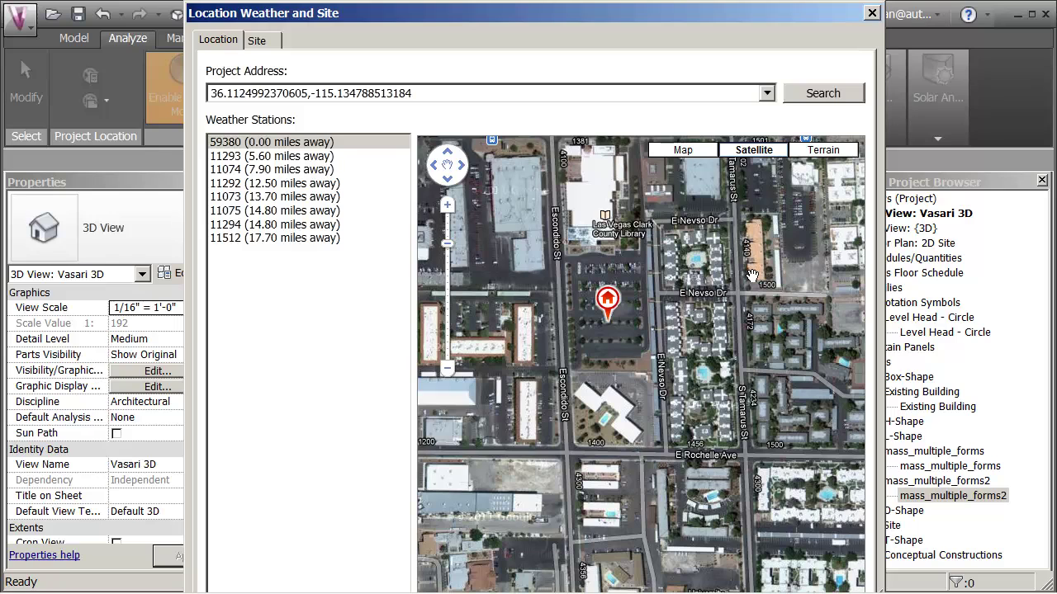
pyautogui.press('Return')
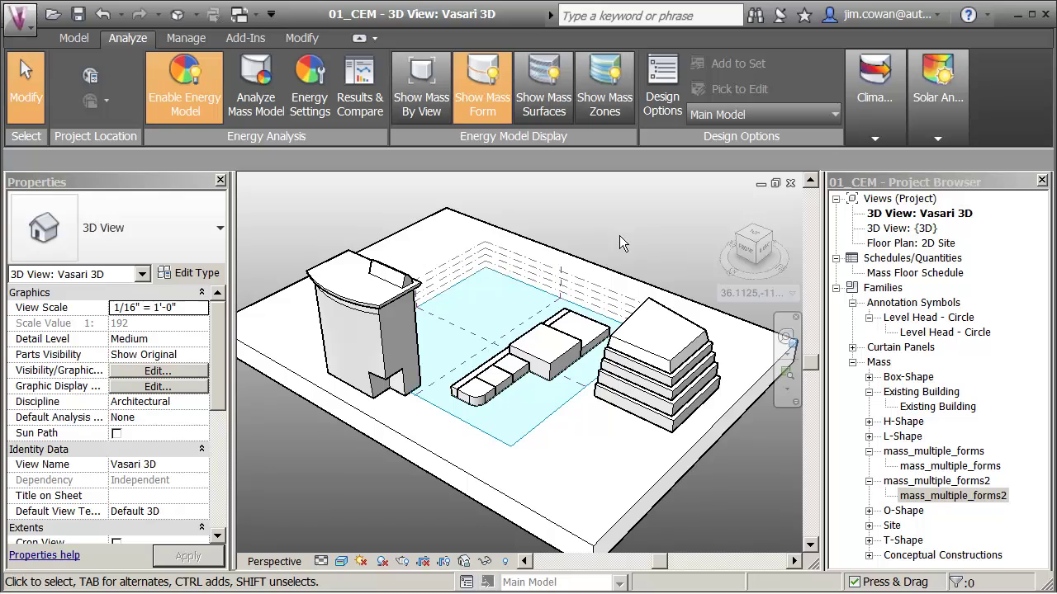
# Review the project location from Sun Settings, then accept the sun settings.
pyautogui.click(361, 562)
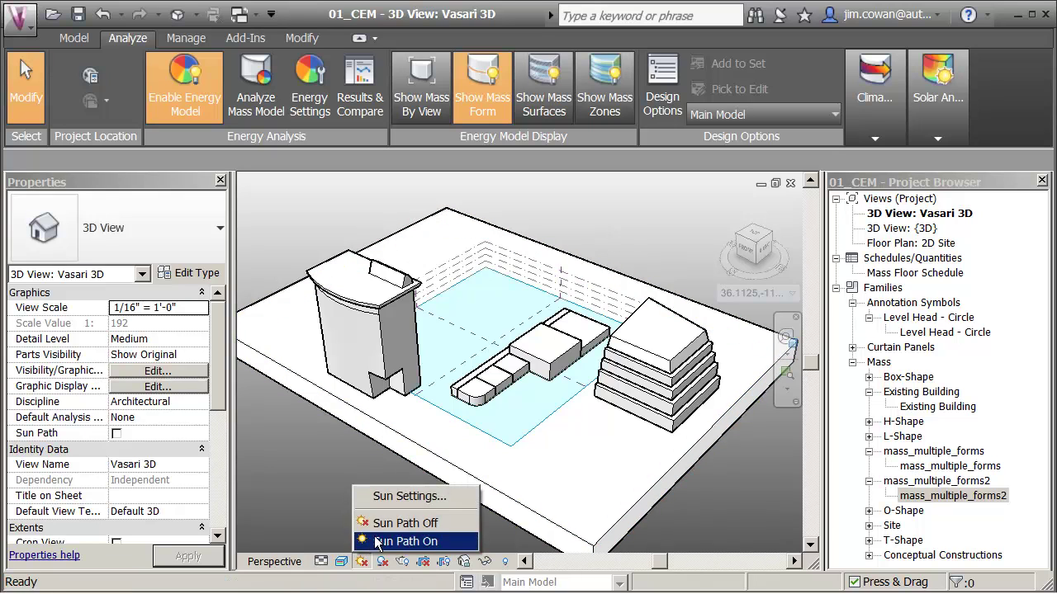
pyautogui.click(401, 495)
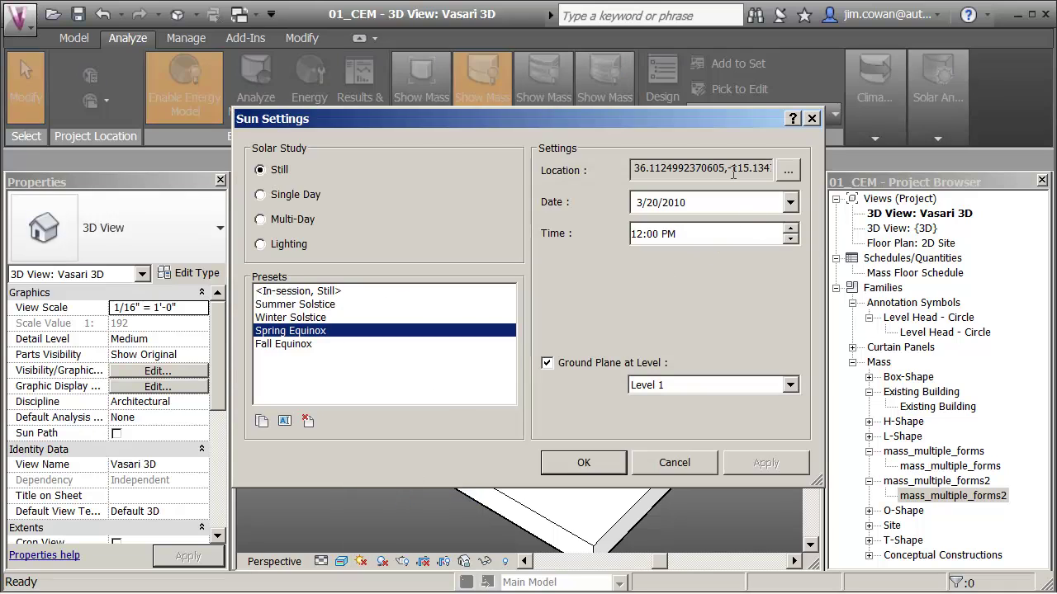
pyautogui.click(788, 170)
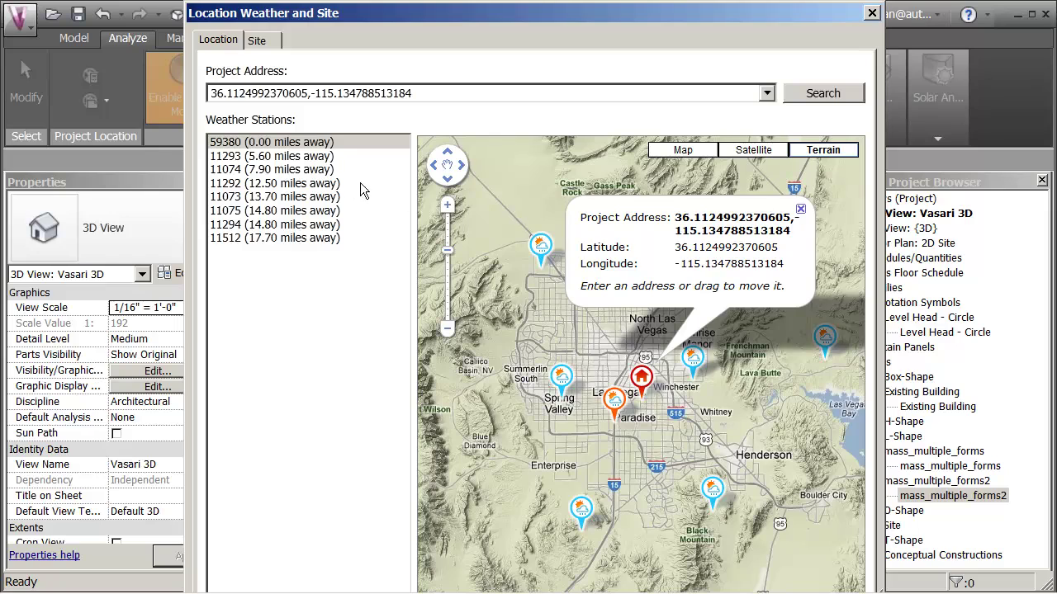
pyautogui.moveTo(651, 402)
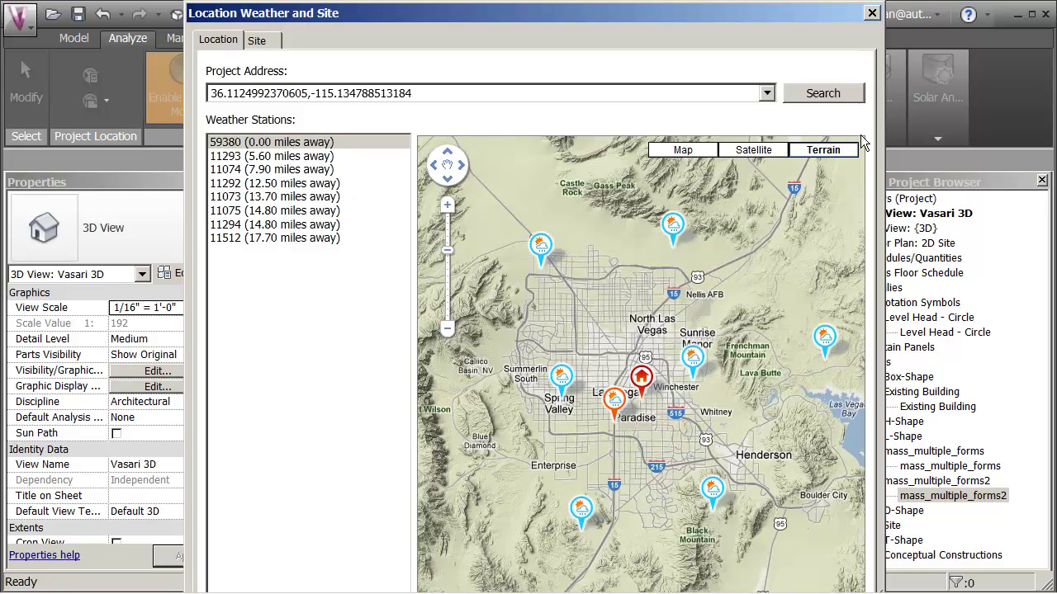
pyautogui.click(871, 13)
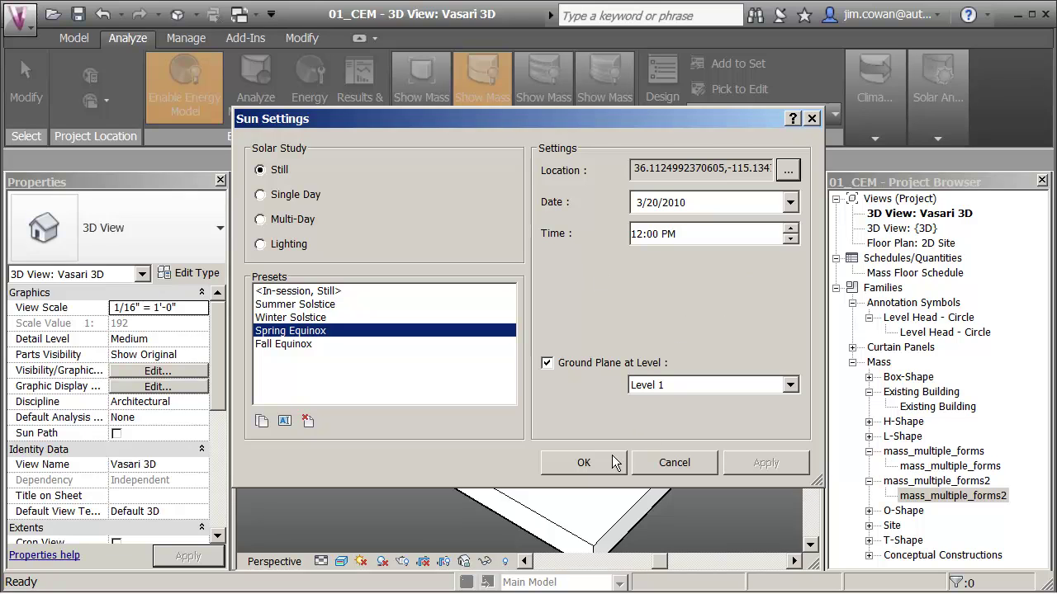
pyautogui.click(584, 462)
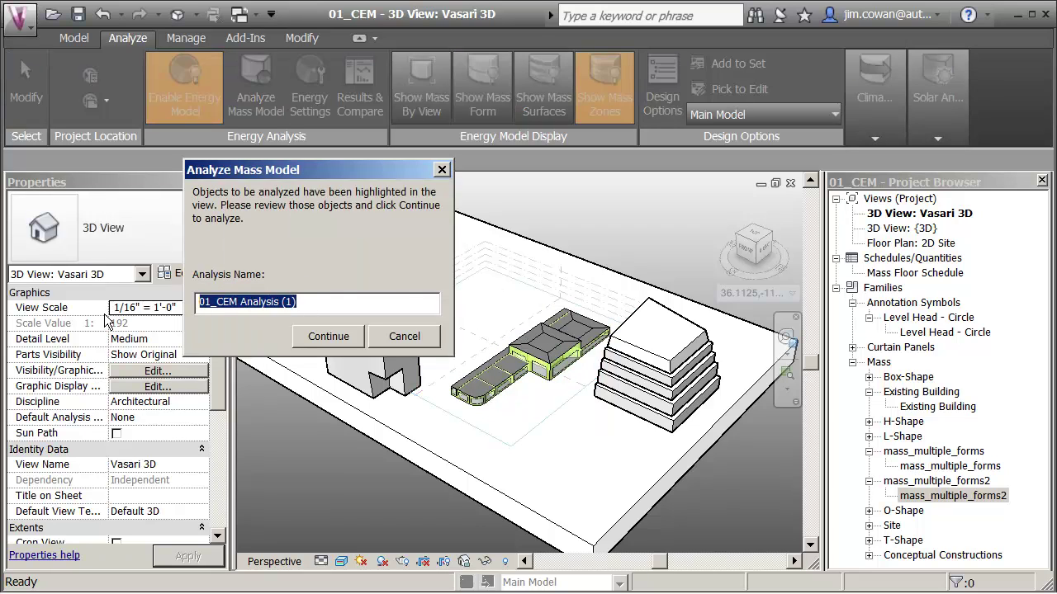
# Run a new energy analysis named 'las vegas' and bring up Results & Compare.
pyautogui.write('las vegas')
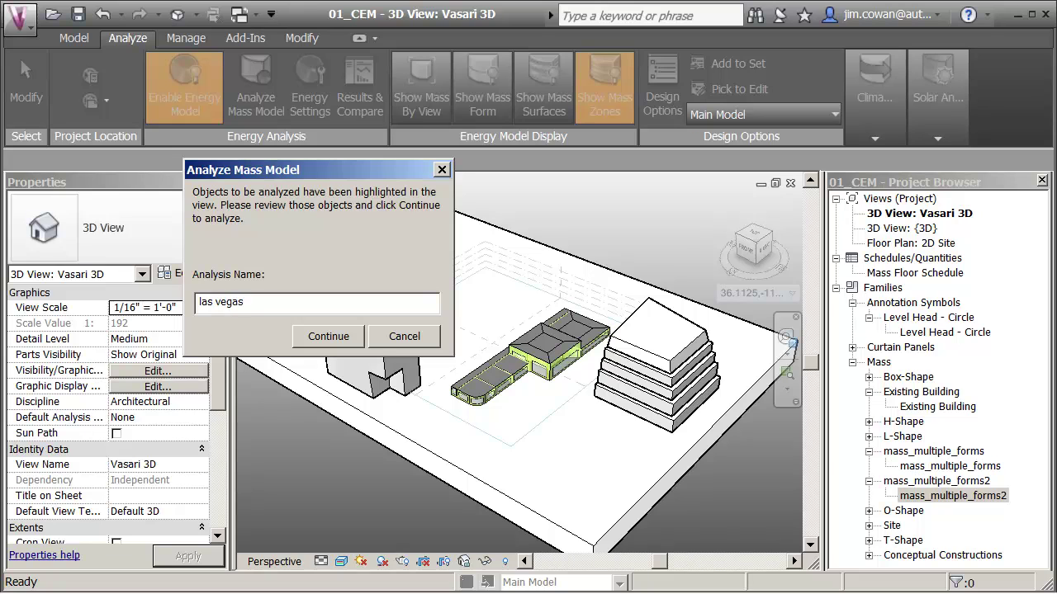
pyautogui.press('Return')
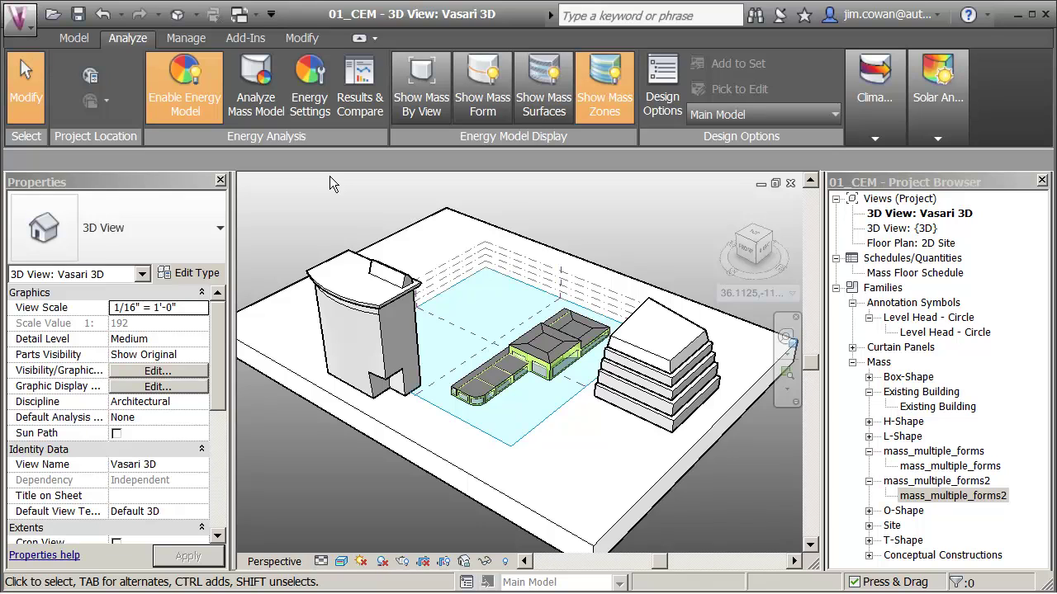
pyautogui.click(362, 108)
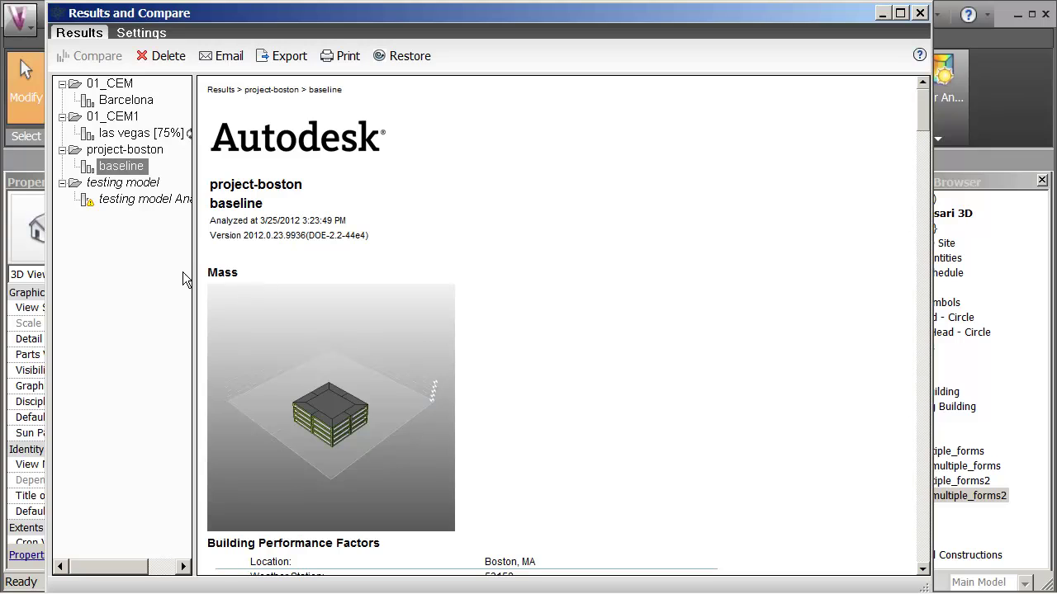
# Widen the results tree and switch between the Barcelona and finished las vegas reports.
pyautogui.moveTo(195, 171); pyautogui.dragTo(344, 177)
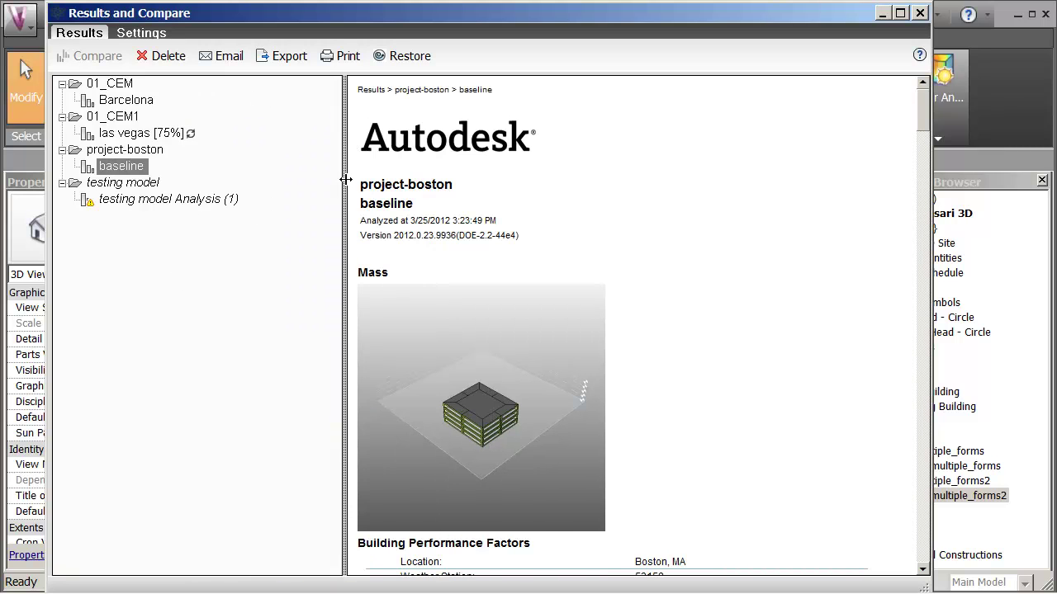
pyautogui.click(124, 101)
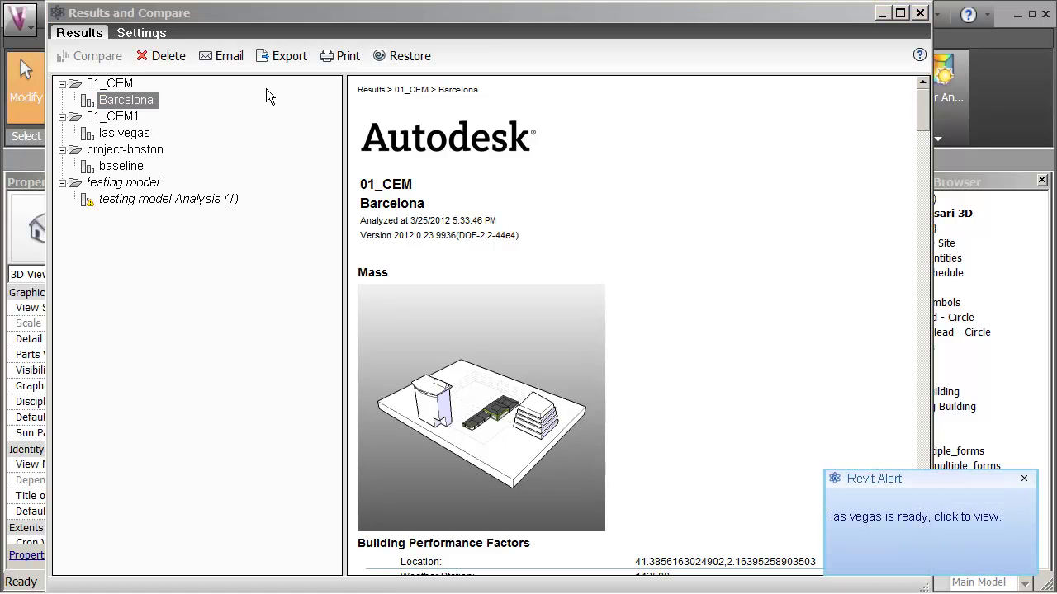
pyautogui.click(912, 518)
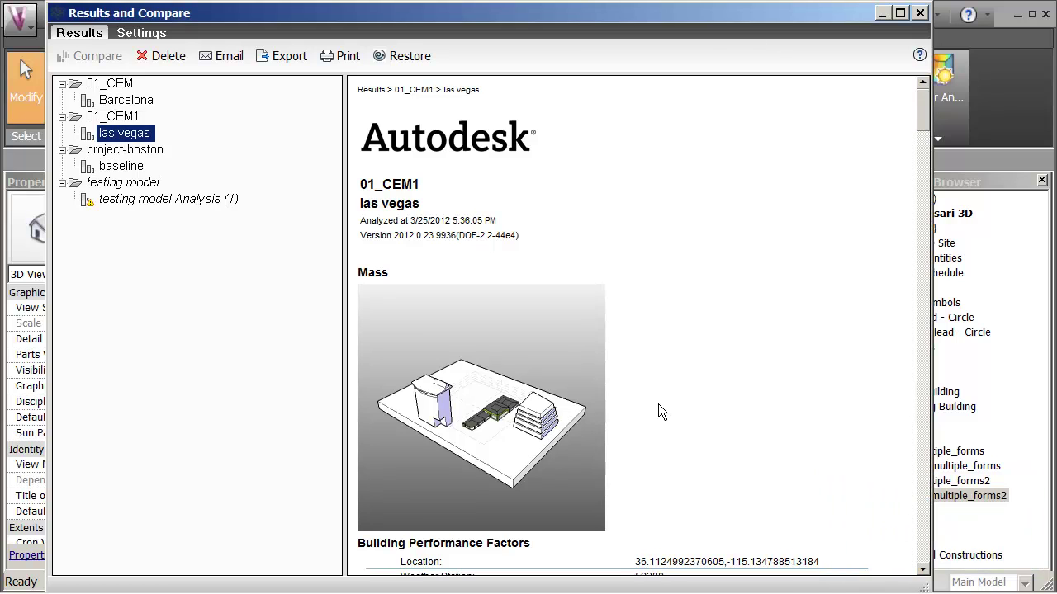
pyautogui.click(127, 102)
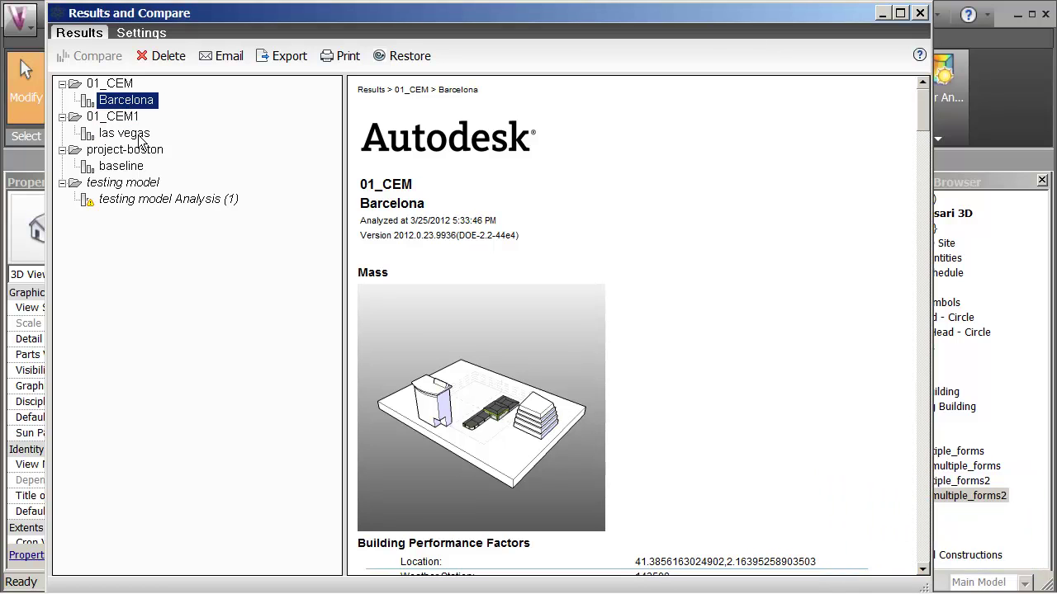
pyautogui.doubleClick(122, 137)
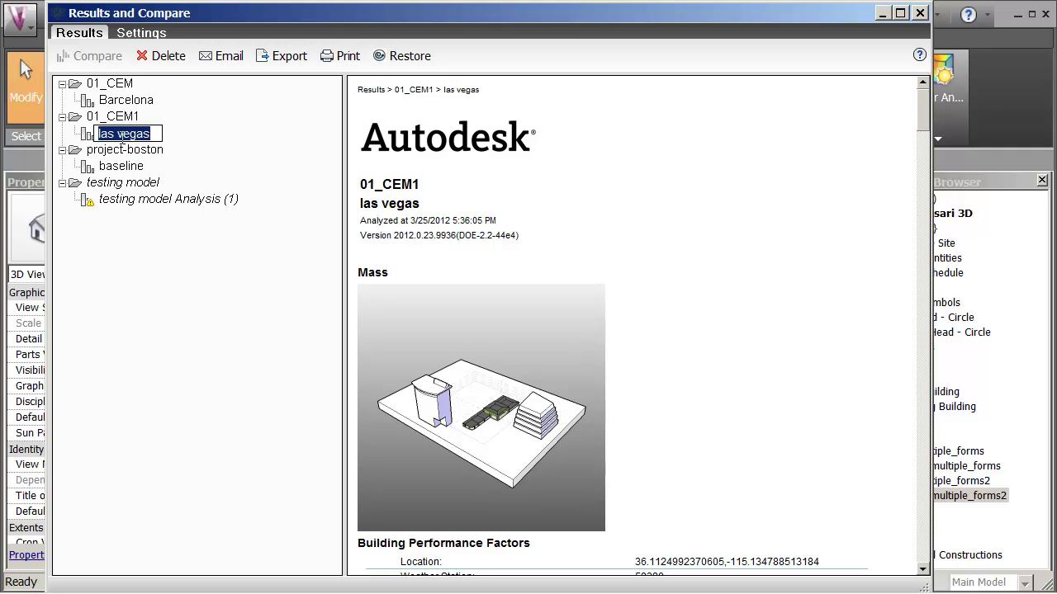
# Compare Barcelona with las vegas and widen the report to show both columns (EUI 76 vs 82).
pyautogui.keyDown('ctrl'); pyautogui.click(129, 100); pyautogui.keyUp('ctrl')
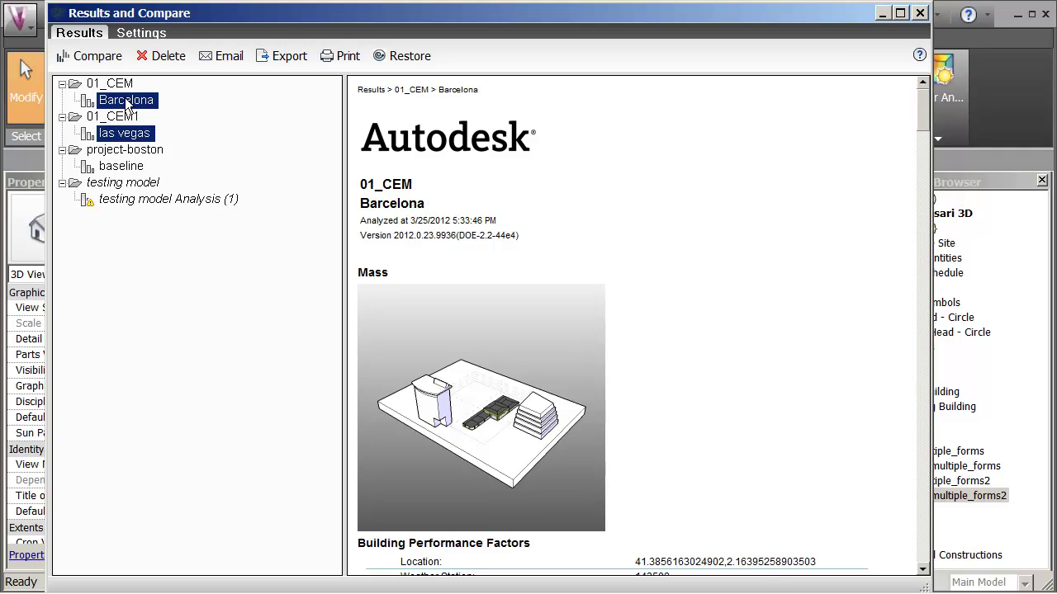
pyautogui.click(97, 56)
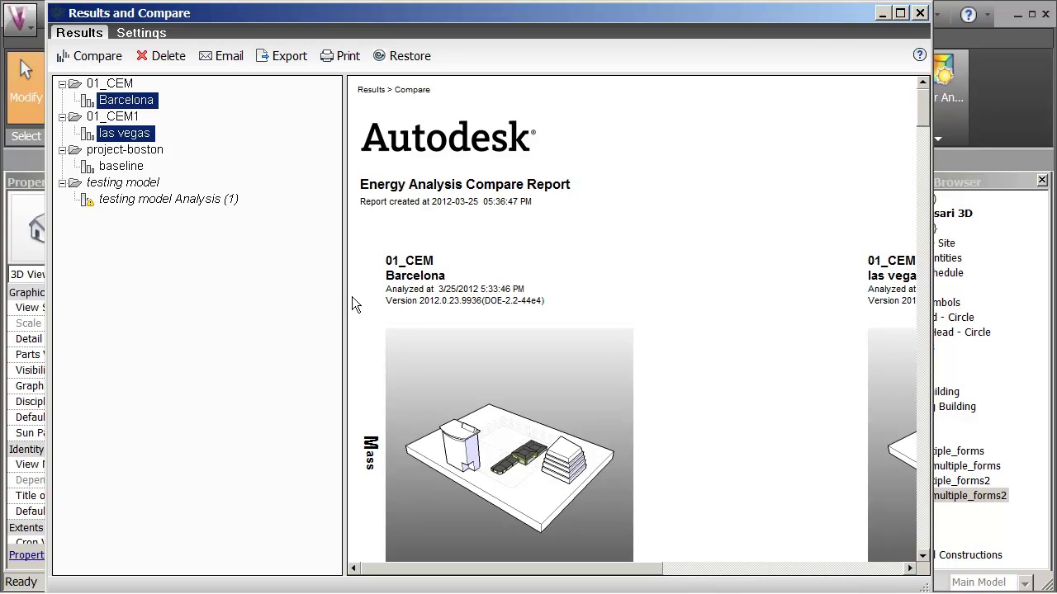
pyautogui.moveTo(345, 302); pyautogui.dragTo(213, 302)
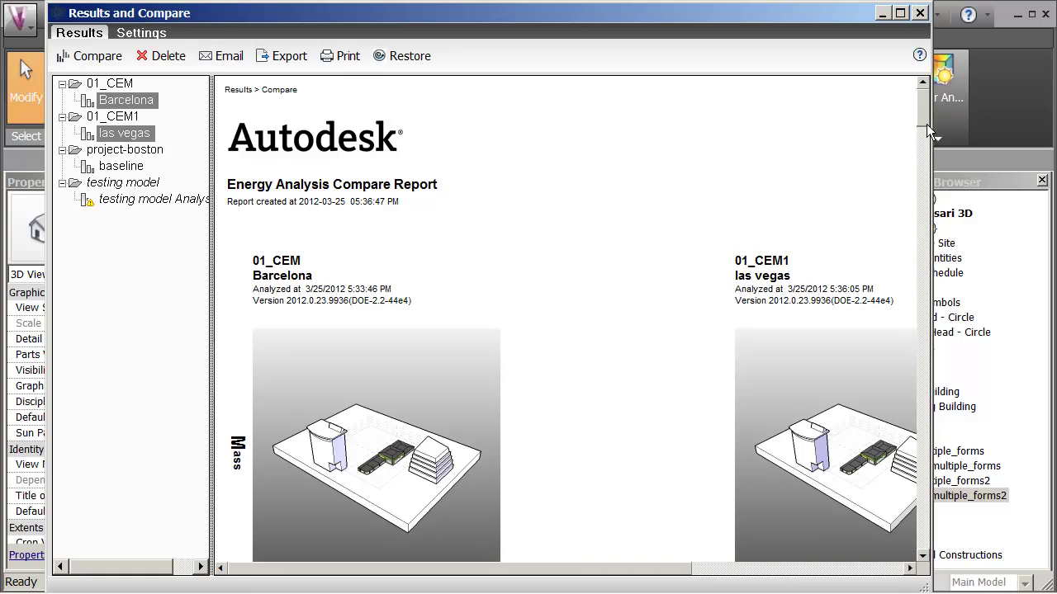
pyautogui.moveTo(926, 124); pyautogui.dragTo(927, 152)
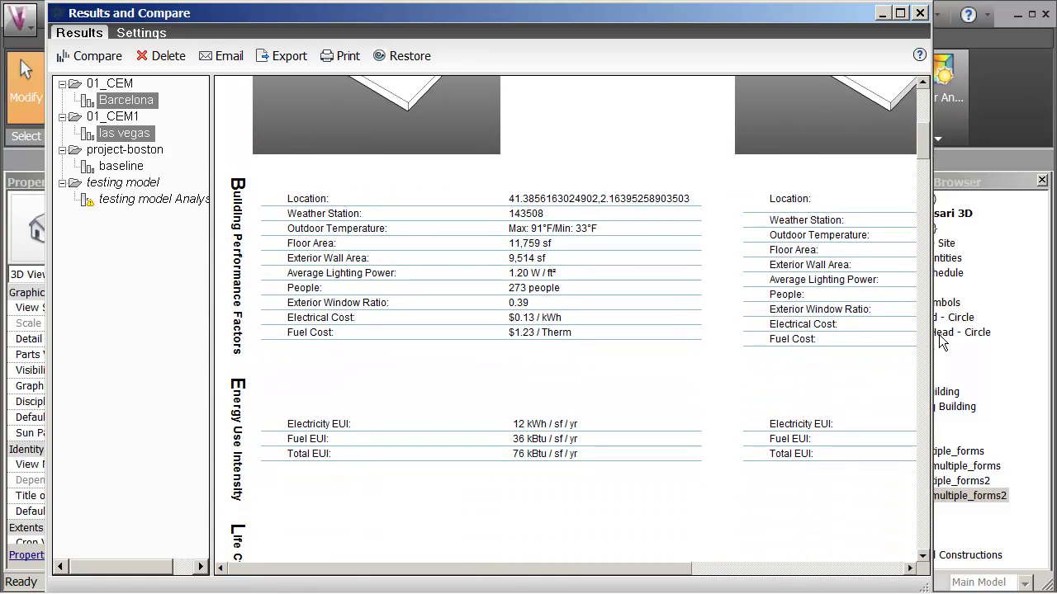
pyautogui.moveTo(932, 342); pyautogui.dragTo(1024, 340)
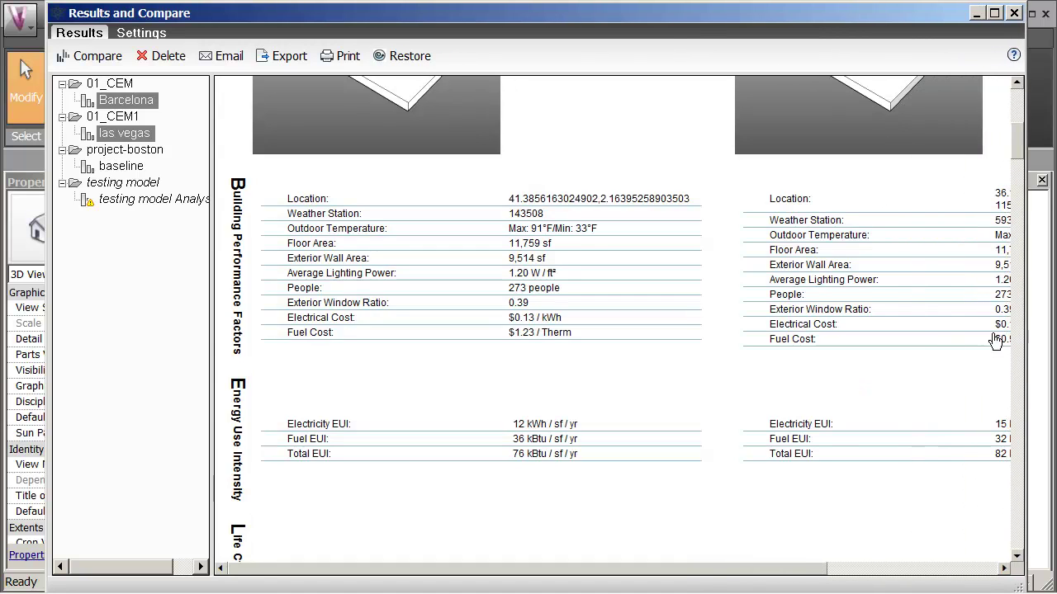
pyautogui.moveTo(689, 27); pyautogui.dragTo(611, 17)
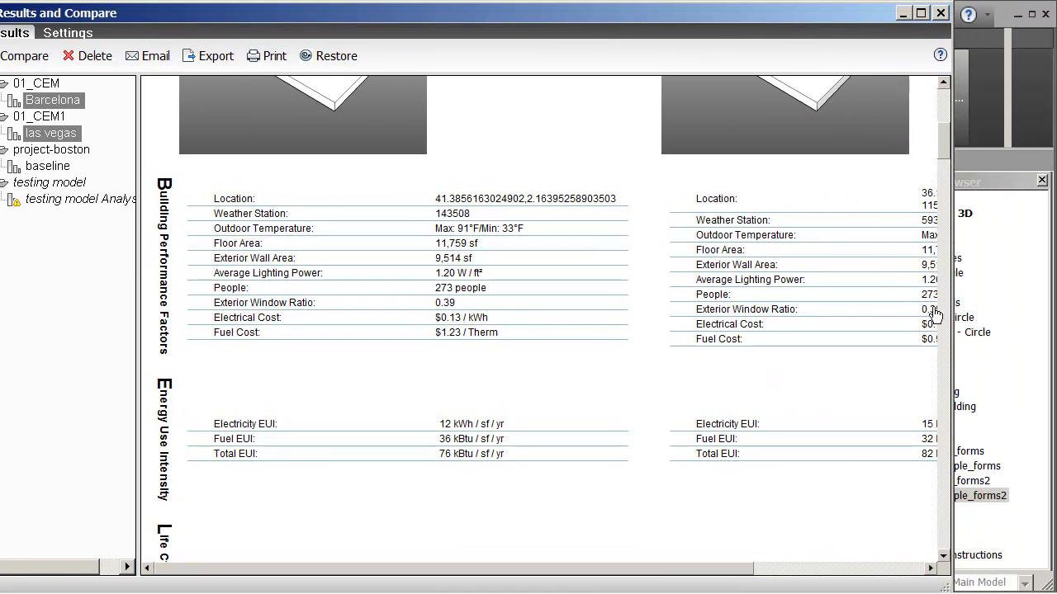
pyautogui.moveTo(951, 320); pyautogui.dragTo(1023, 339)
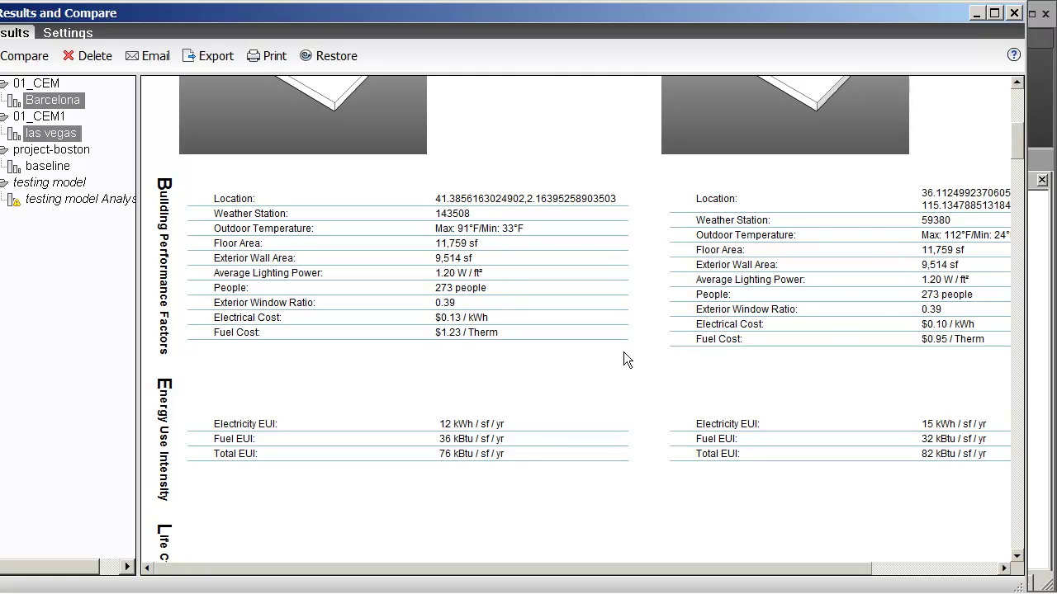
# Scroll through the Barcelona vs Las Vegas comparison charts and tables, then close the report.
pyautogui.click(1017, 281)
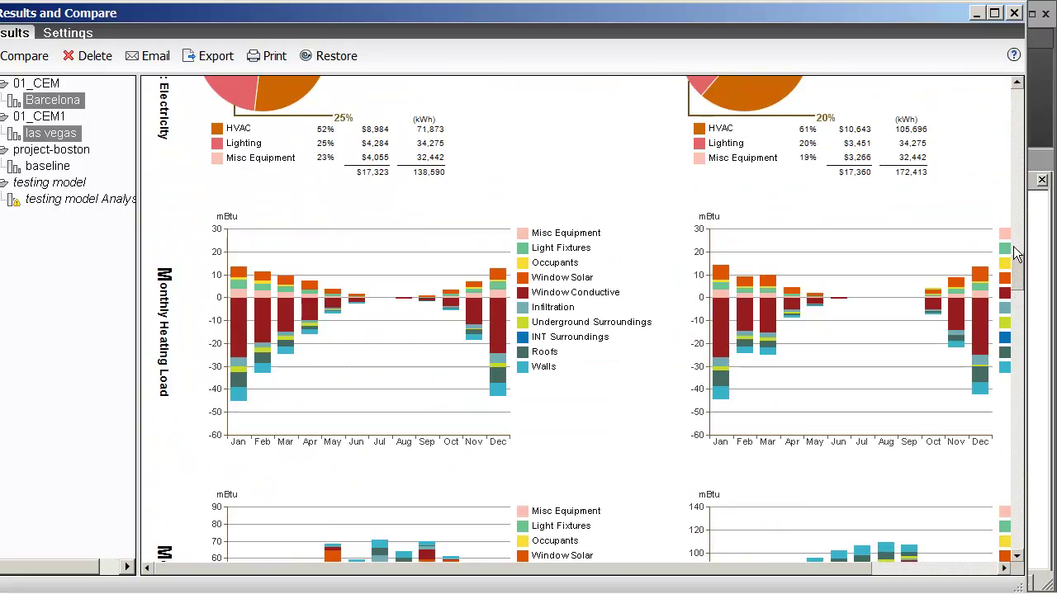
pyautogui.moveTo(1017, 258); pyautogui.dragTo(1021, 157)
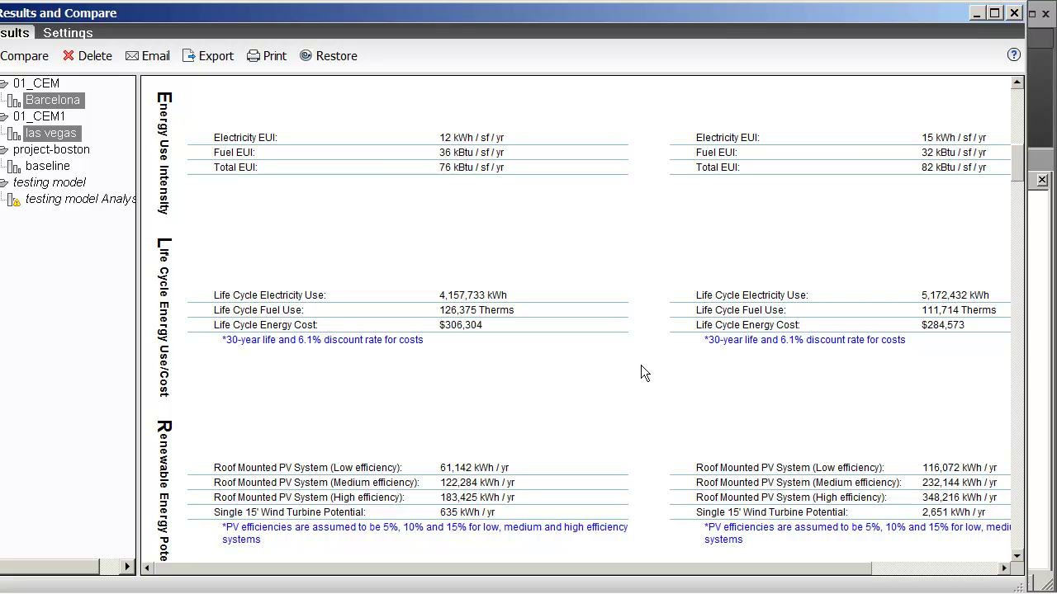
pyautogui.scroll(3, 1019, 162)
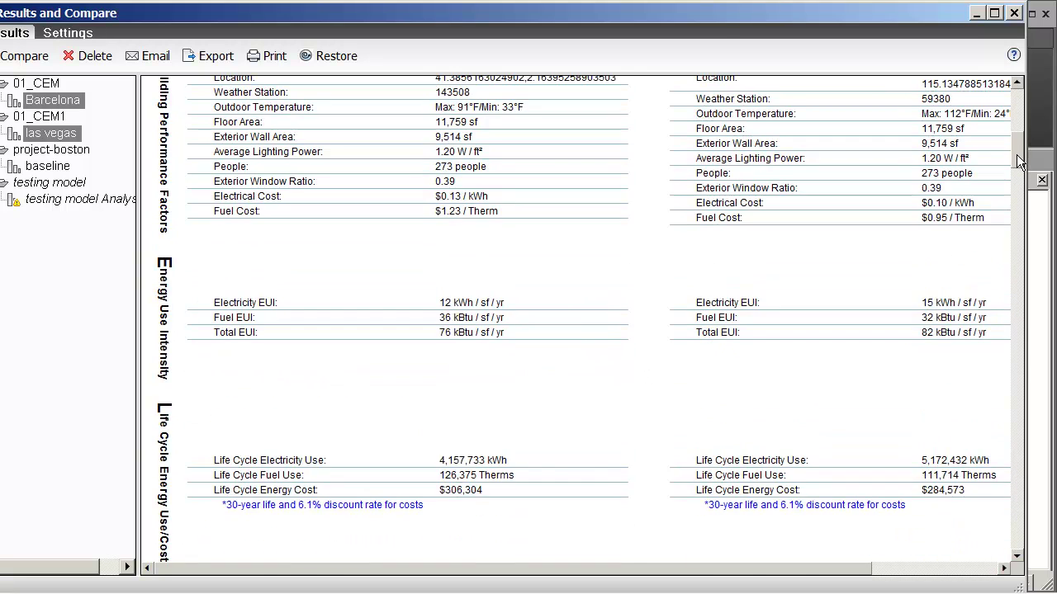
pyautogui.moveTo(1019, 163)
pyautogui.mouseDown()
pyautogui.moveTo(1011, 121)
pyautogui.moveTo(1009, 157)
pyautogui.mouseUp()
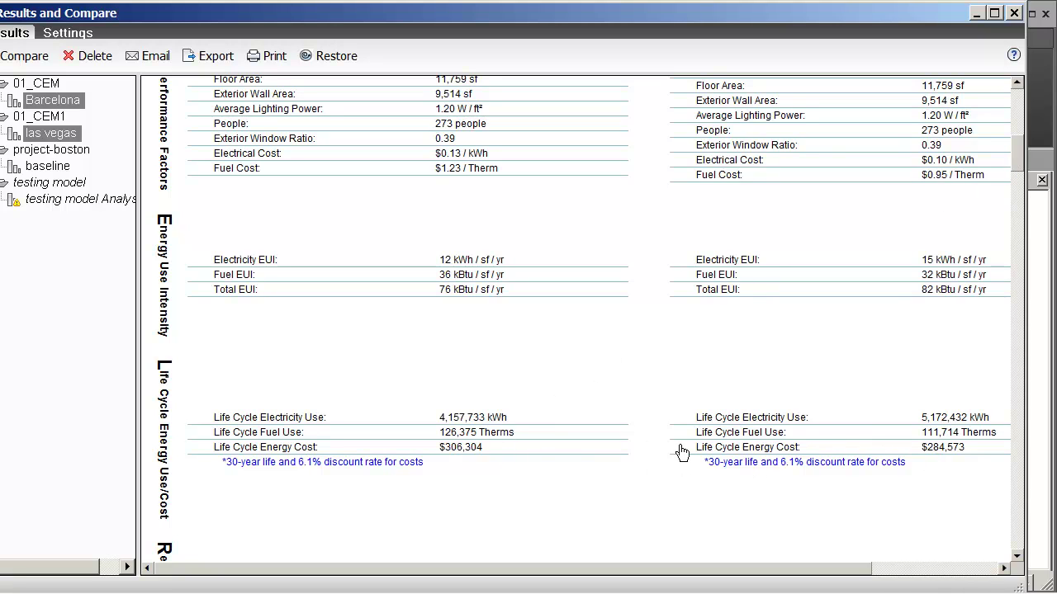
pyautogui.click(1014, 13)
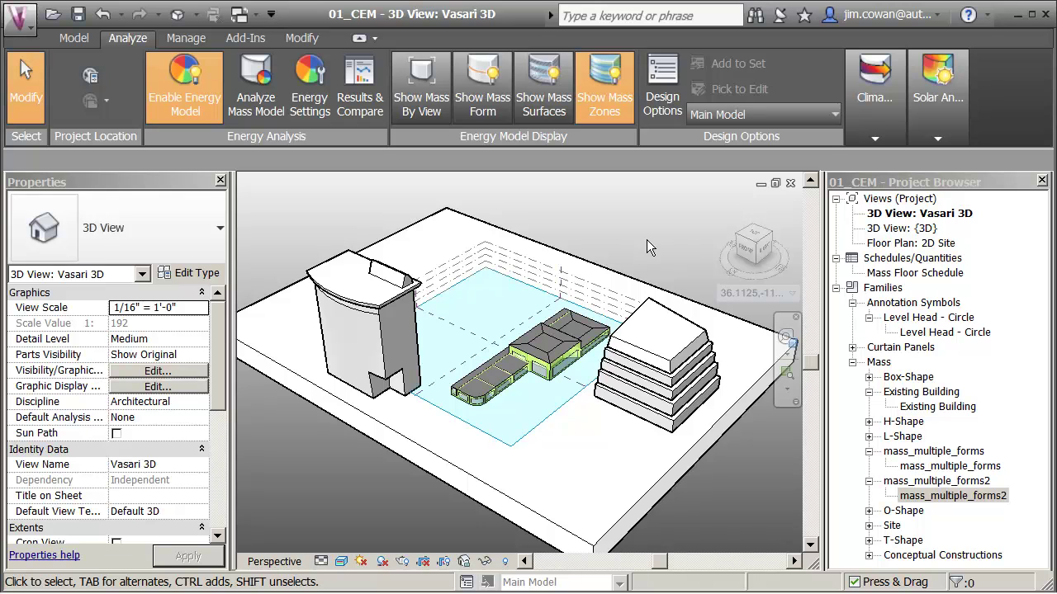
# Set the project location to San Francisco, CA, USA in the location settings.
pyautogui.click(737, 293)
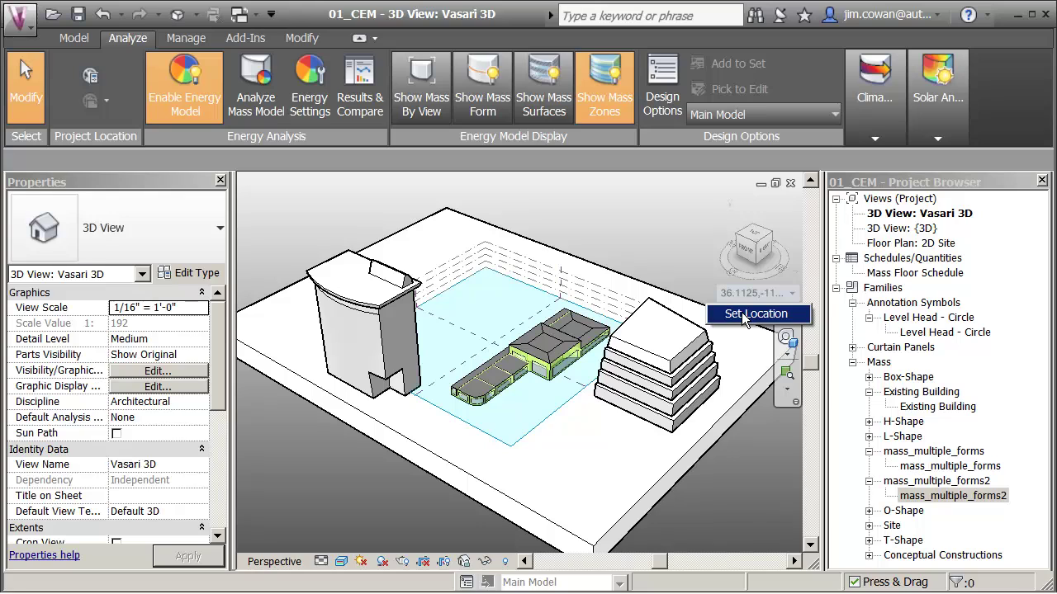
pyautogui.click(743, 314)
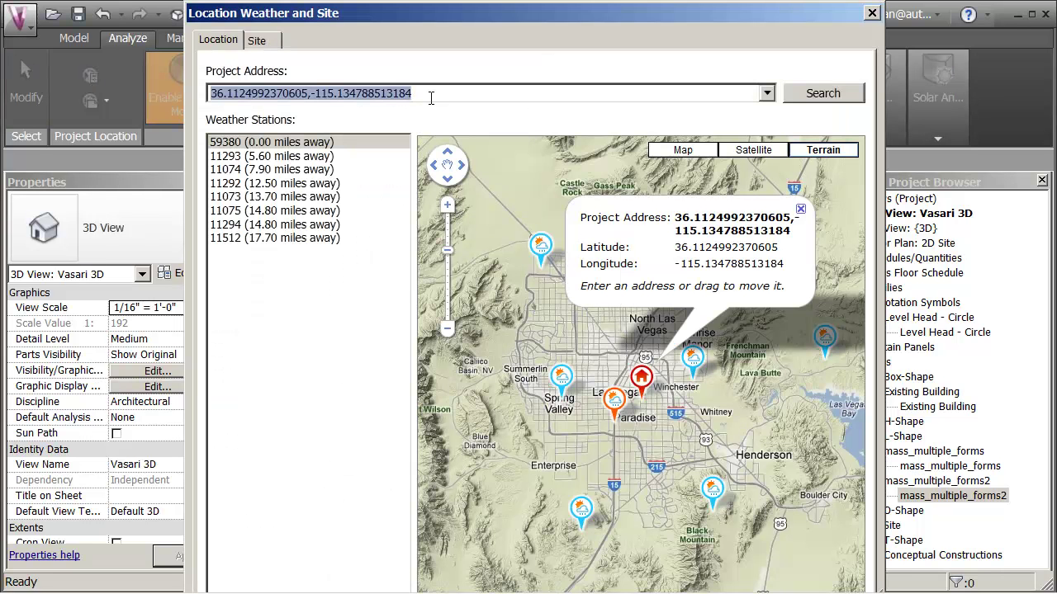
pyautogui.write('Sa')
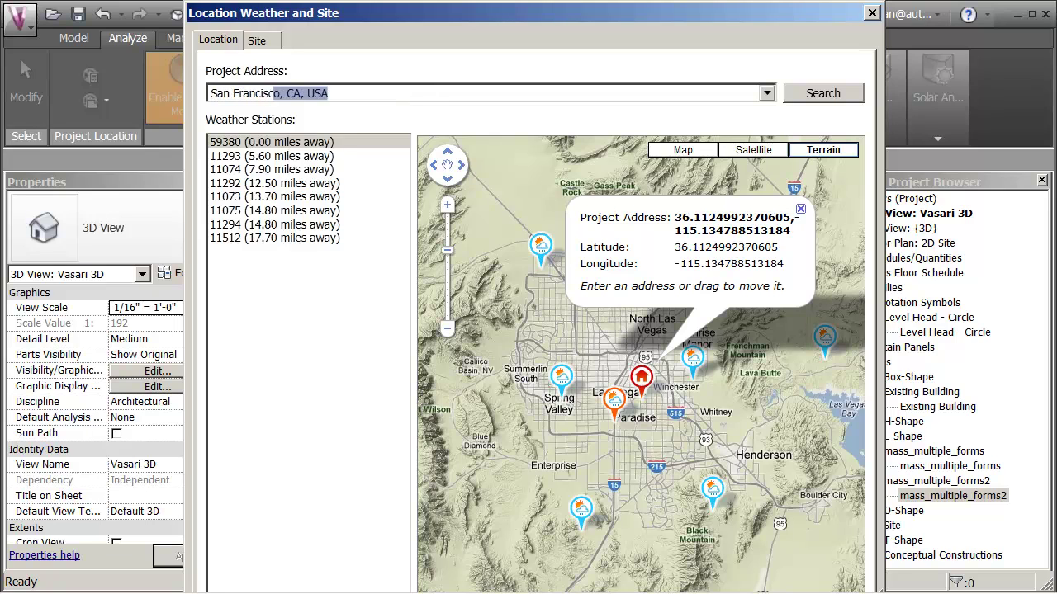
pyautogui.write('n Francisco')
pyautogui.click(431, 98)
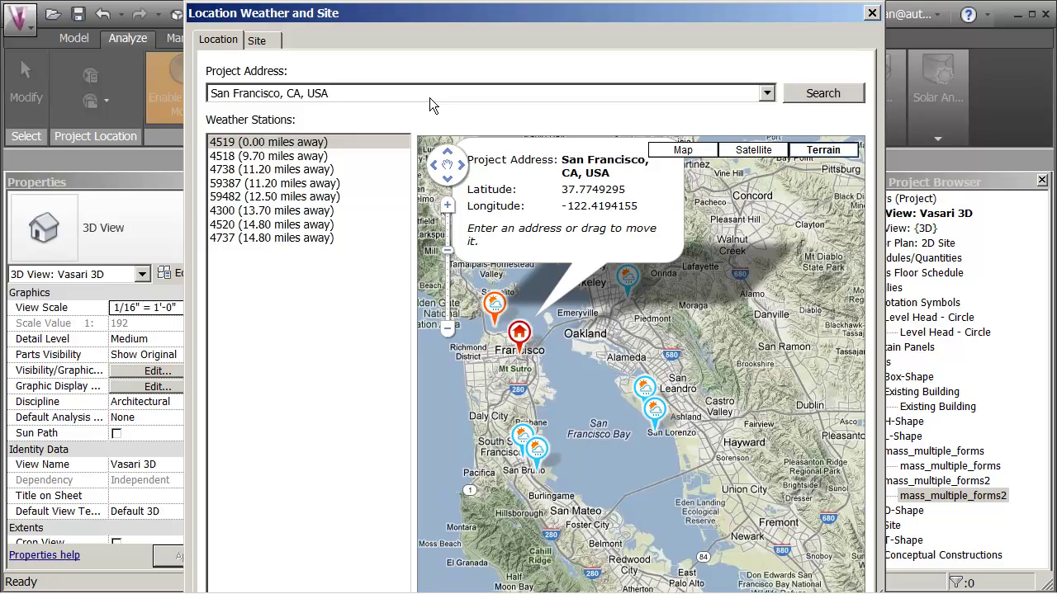
# Zoom the map out and move the project marker offshore to about 37.17, -124.43.
pyautogui.moveTo(606, 348); pyautogui.dragTo(680, 293)
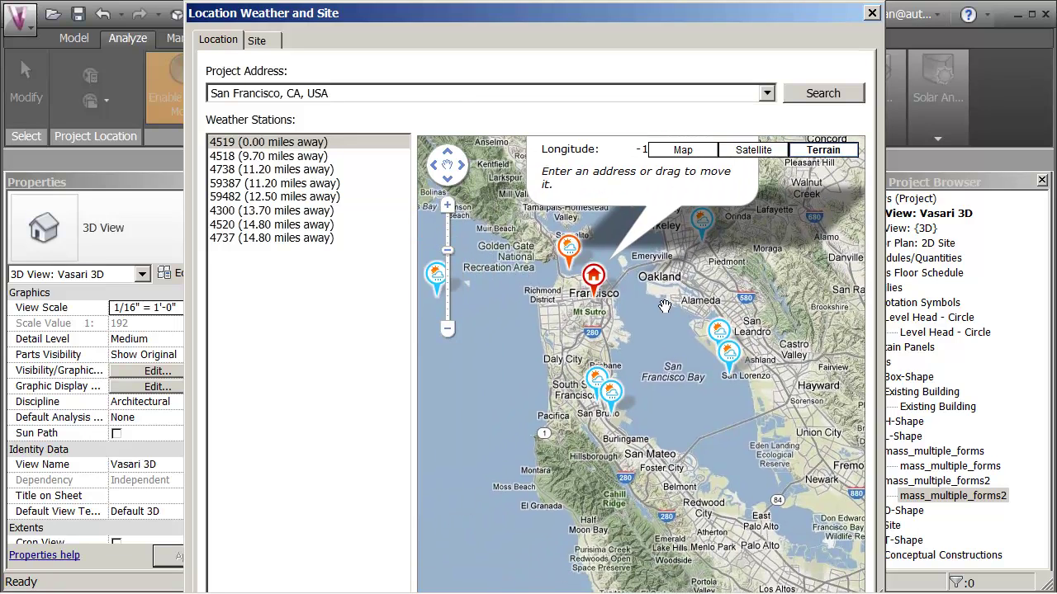
pyautogui.click(450, 331)
pyautogui.click(450, 331)
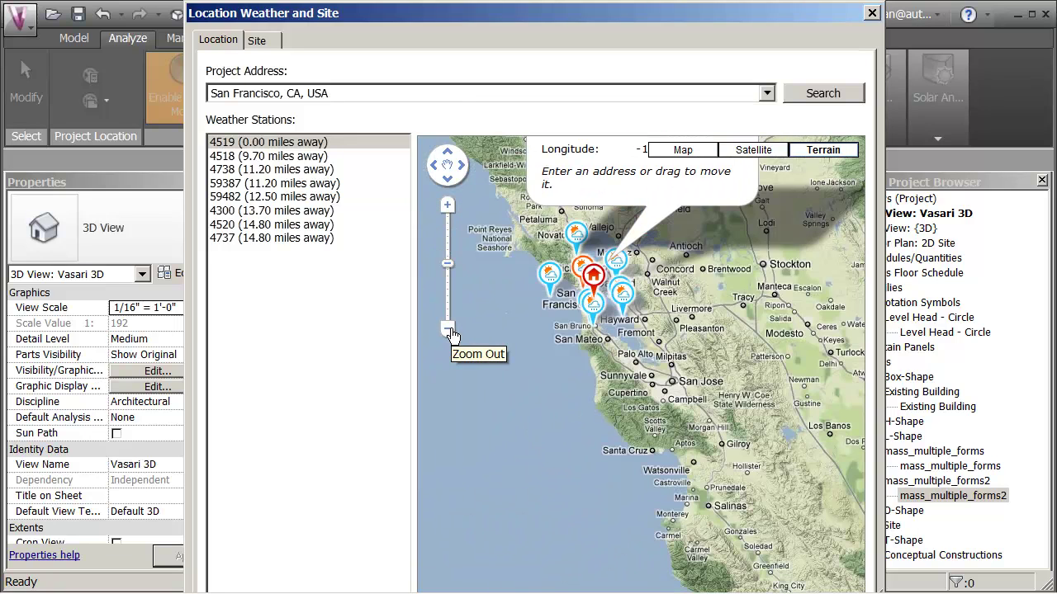
pyautogui.moveTo(591, 304)
pyautogui.mouseDown()
pyautogui.moveTo(460, 351)
pyautogui.moveTo(449, 452)
pyautogui.mouseUp()
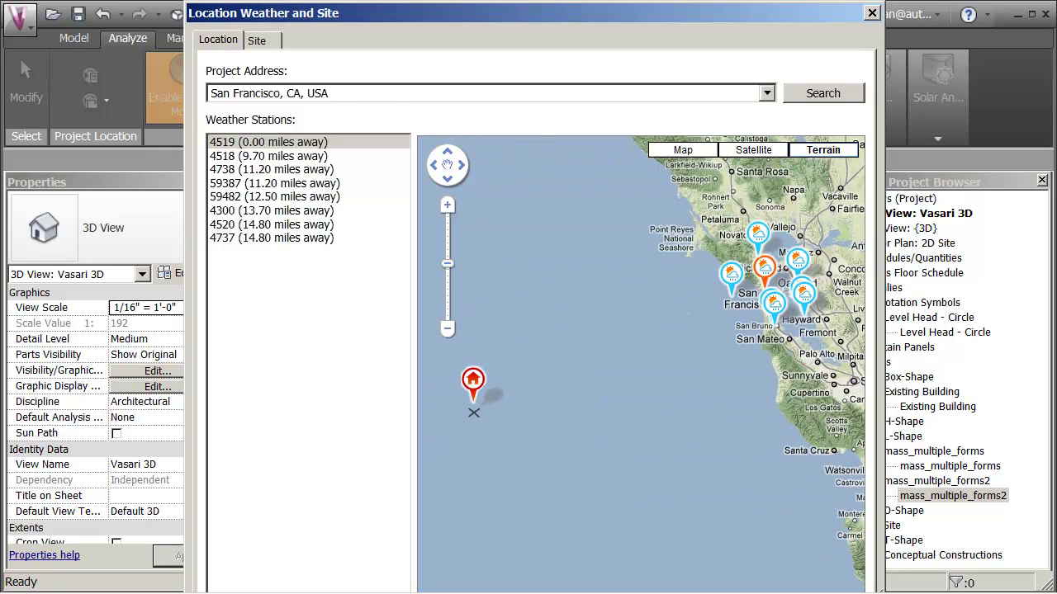
# Reposition the project marker near the San Francisco coast at 37.70, -123.06, with station 3862 nearest.
pyautogui.doubleClick(502, 484)
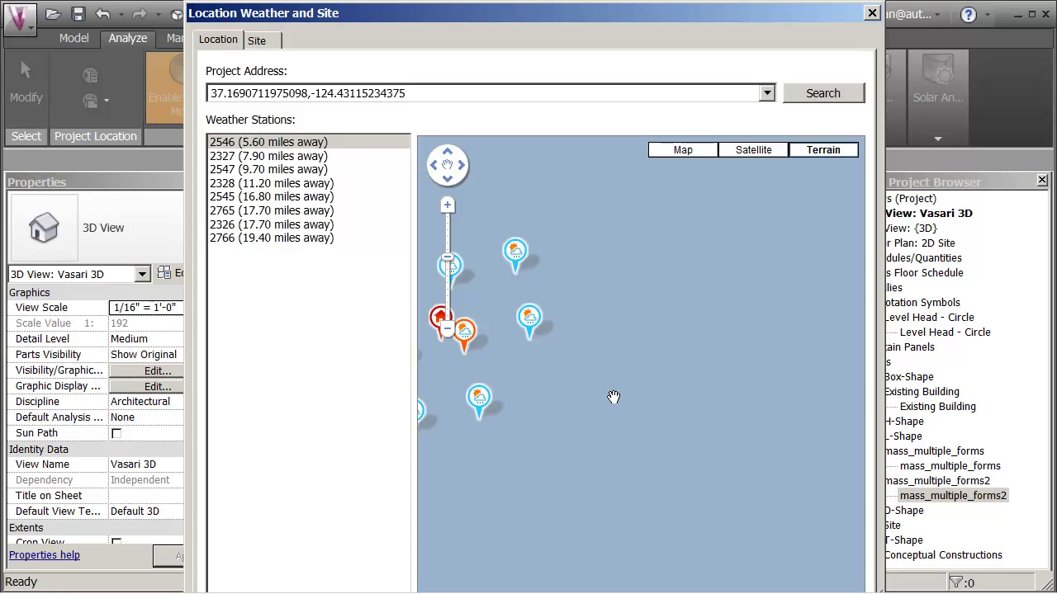
pyautogui.moveTo(535, 345)
pyautogui.scroll(-1, 737, 356)
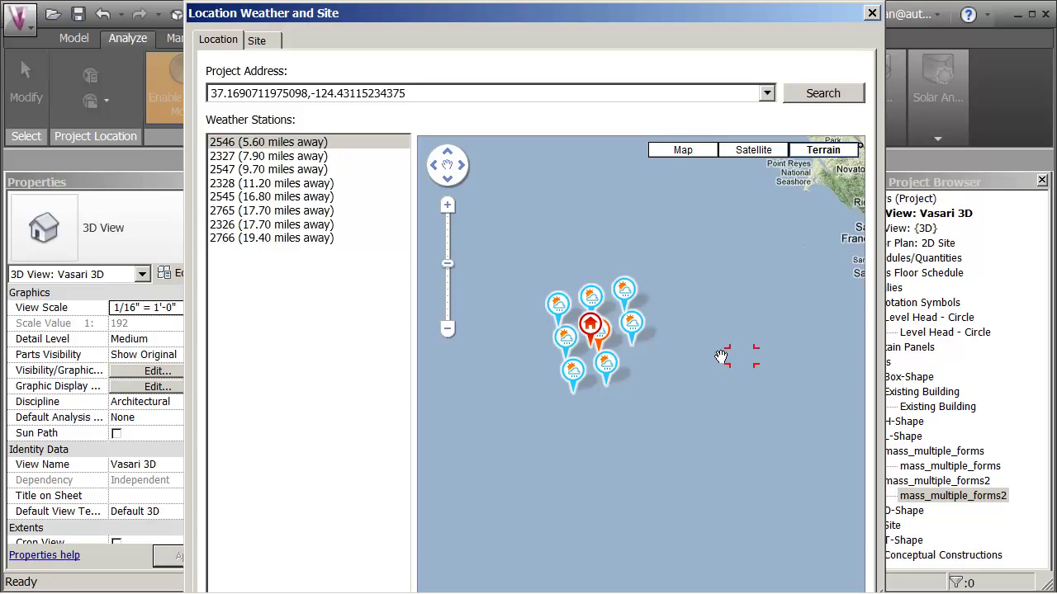
pyautogui.click(591, 324)
pyautogui.moveTo(591, 324)
pyautogui.mouseDown()
pyautogui.moveTo(757, 289)
pyautogui.moveTo(777, 273)
pyautogui.moveTo(613, 293)
pyautogui.moveTo(797, 216)
pyautogui.mouseUp()
pyautogui.click(612, 292)
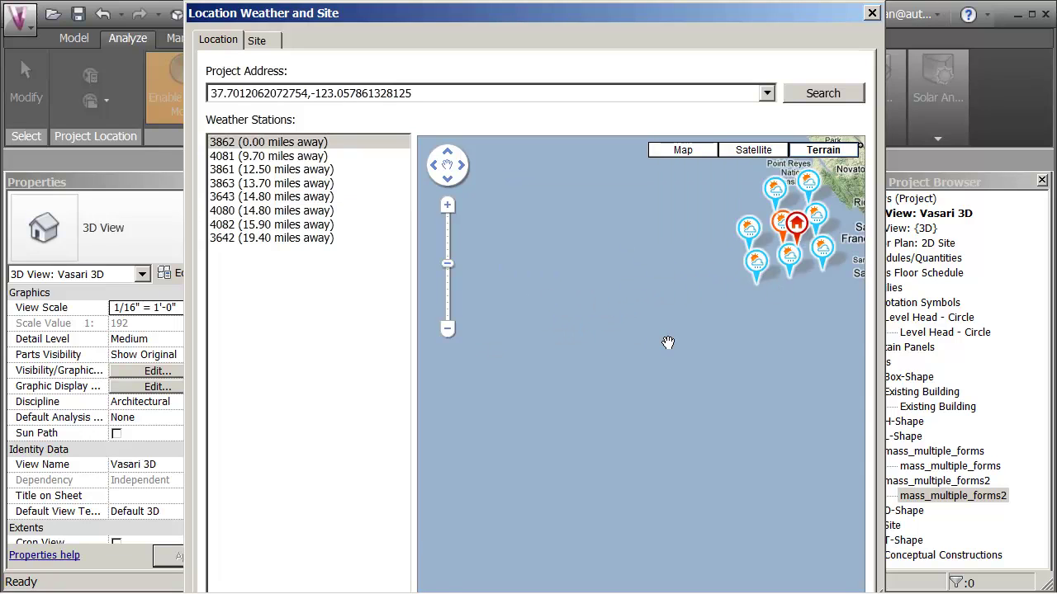
pyautogui.scroll(-2, 668, 343)
pyautogui.click(701, 309)
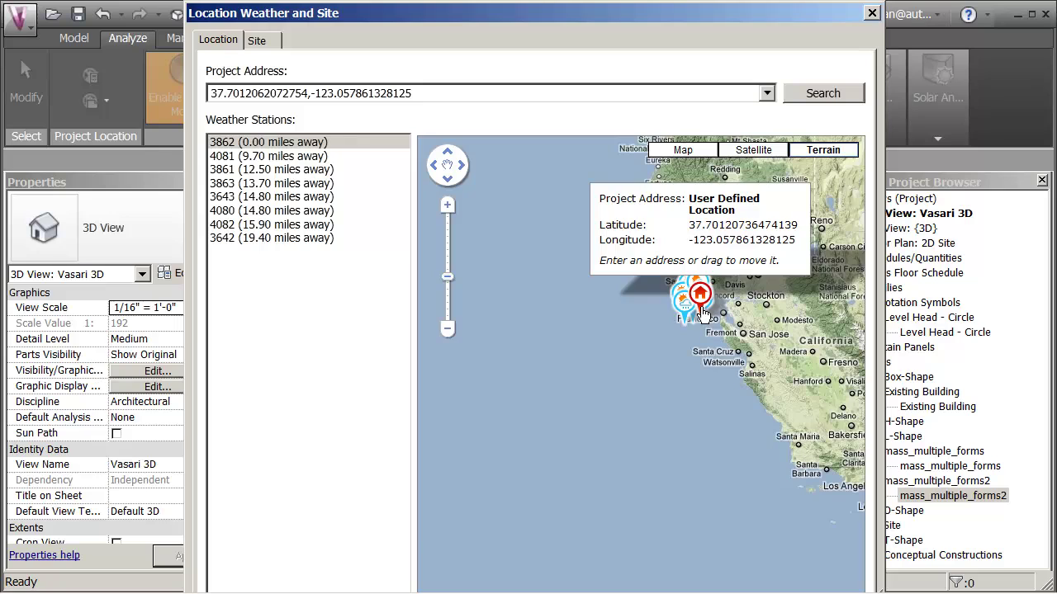
# Move the project marker inland toward Chico, then near Lake Oroville at about 39.57, -121.49.
pyautogui.moveTo(703, 316)
pyautogui.mouseDown()
pyautogui.moveTo(760, 311)
pyautogui.moveTo(775, 268)
pyautogui.moveTo(753, 223)
pyautogui.mouseUp()
pyautogui.doubleClick(710, 389)
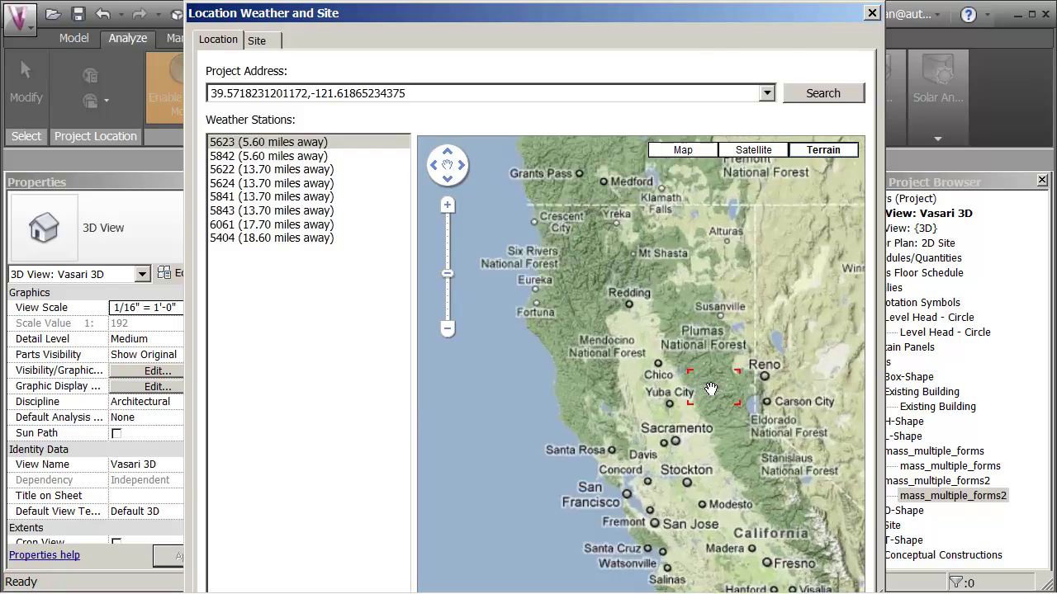
pyautogui.moveTo(611, 359)
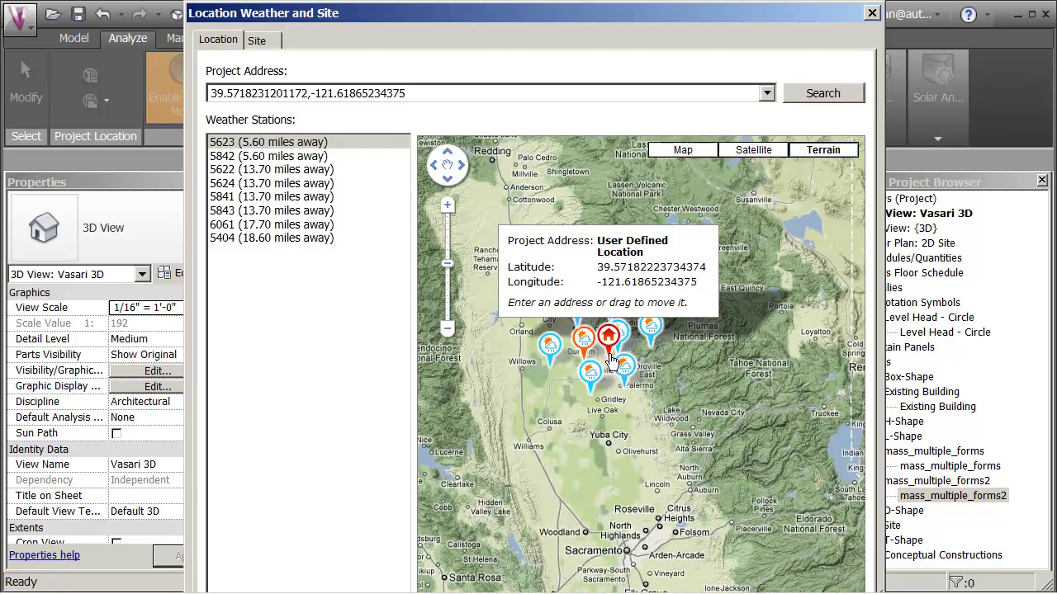
pyautogui.moveTo(611, 360)
pyautogui.mouseDown()
pyautogui.moveTo(635, 345)
pyautogui.moveTo(629, 351)
pyautogui.mouseUp()
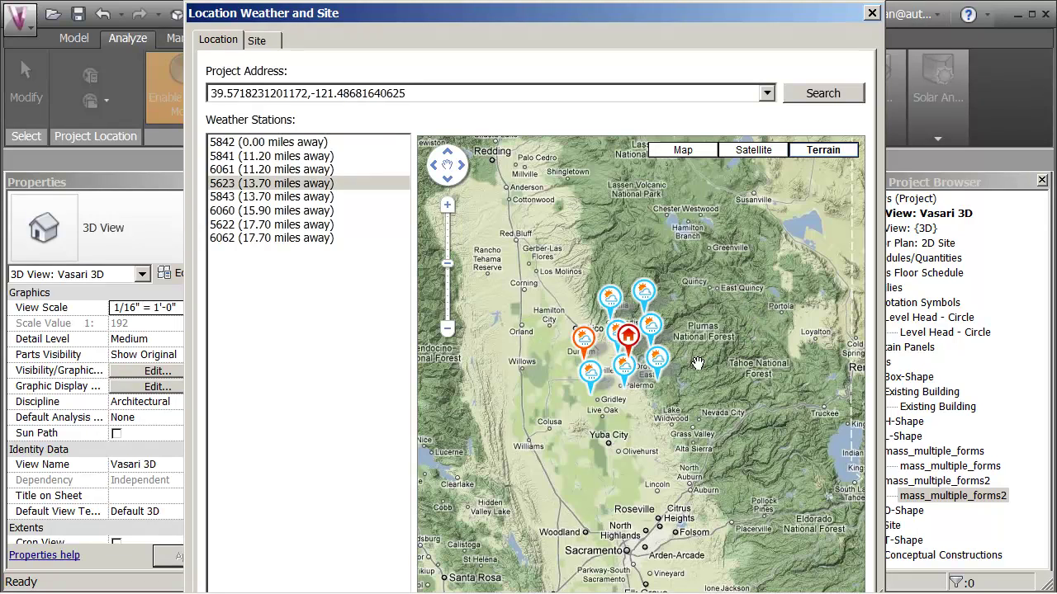
# Inspect the nearby weather station markers around Oroville, including station 5842.
pyautogui.scroll(1, 685, 306)
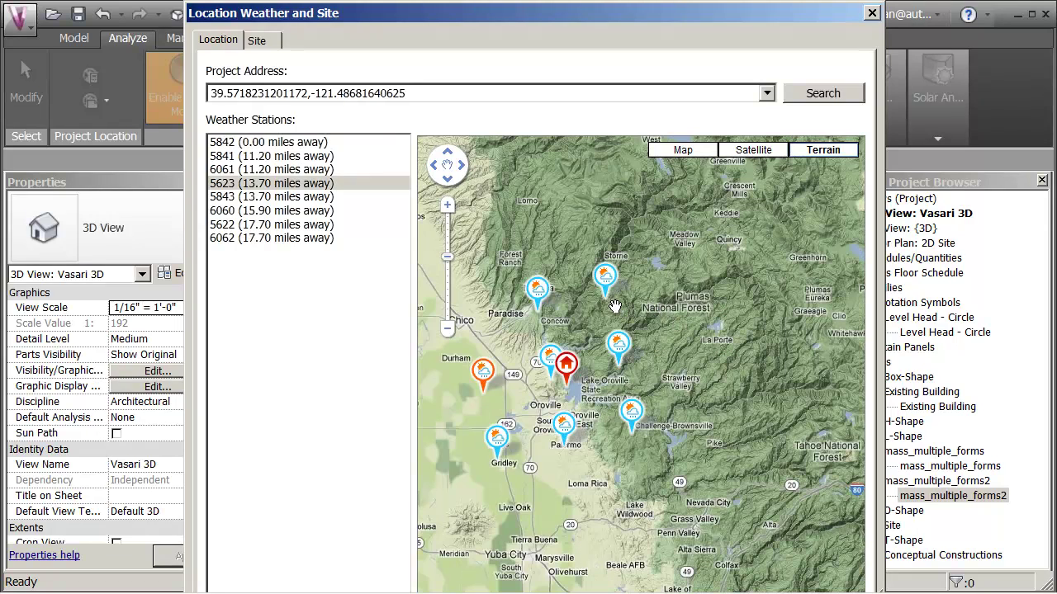
pyautogui.moveTo(603, 293)
pyautogui.moveTo(623, 365)
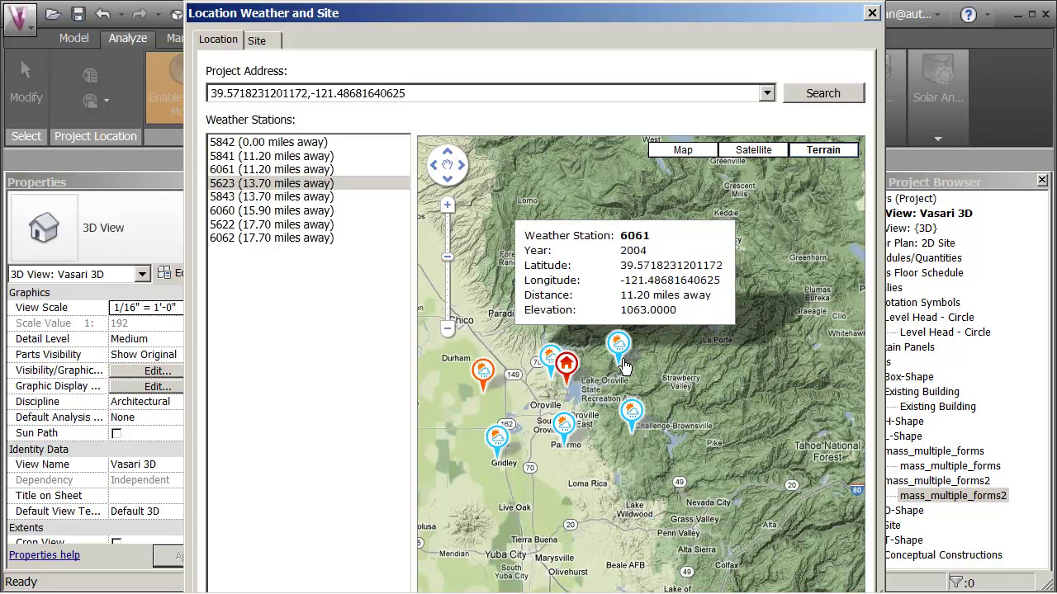
pyautogui.moveTo(640, 429)
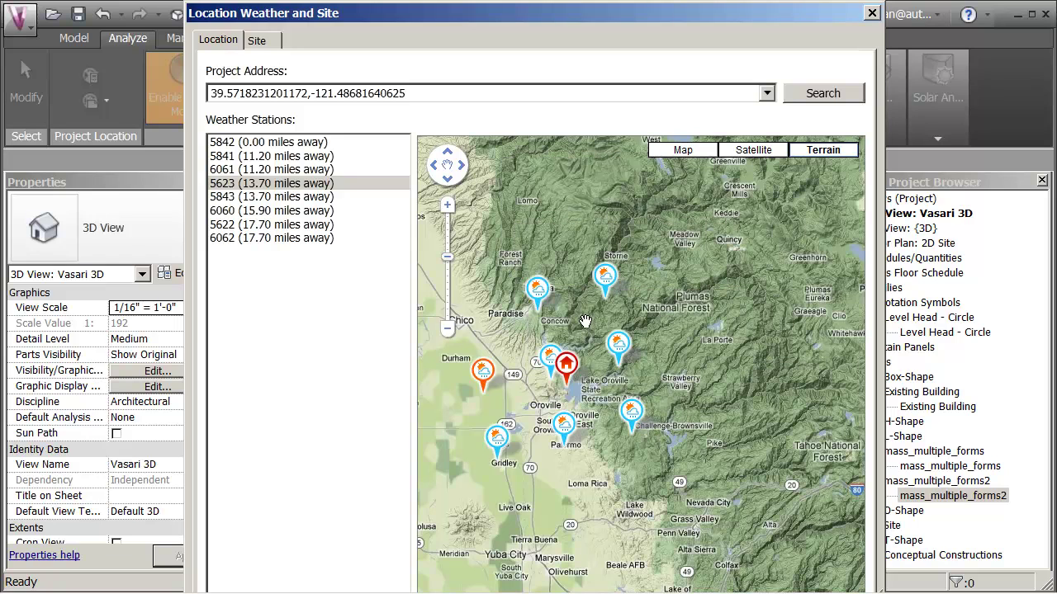
pyautogui.moveTo(544, 315)
pyautogui.moveTo(499, 460)
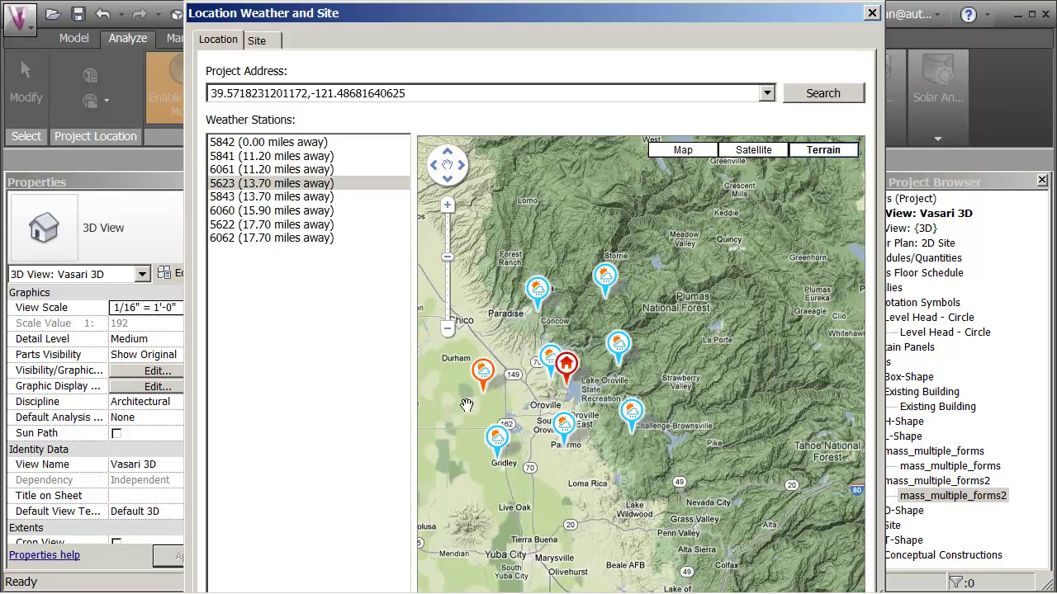